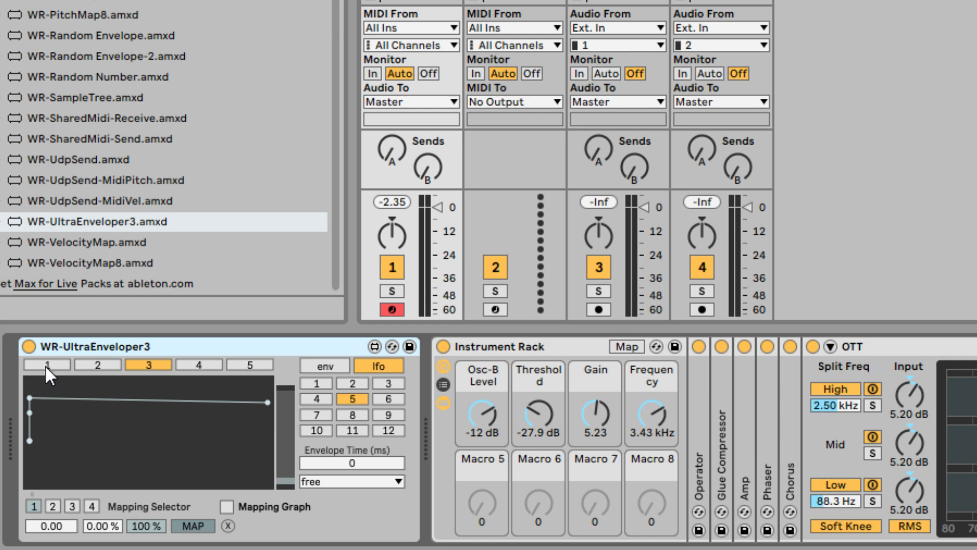
# Set the UltraEnveloper to env mode, look through envelope slots 1 to 5 and return to slot 1.
pyautogui.click(310, 367)
pyautogui.click(48, 364)
pyautogui.click(97, 364)
pyautogui.click(146, 364)
pyautogui.click(201, 365)
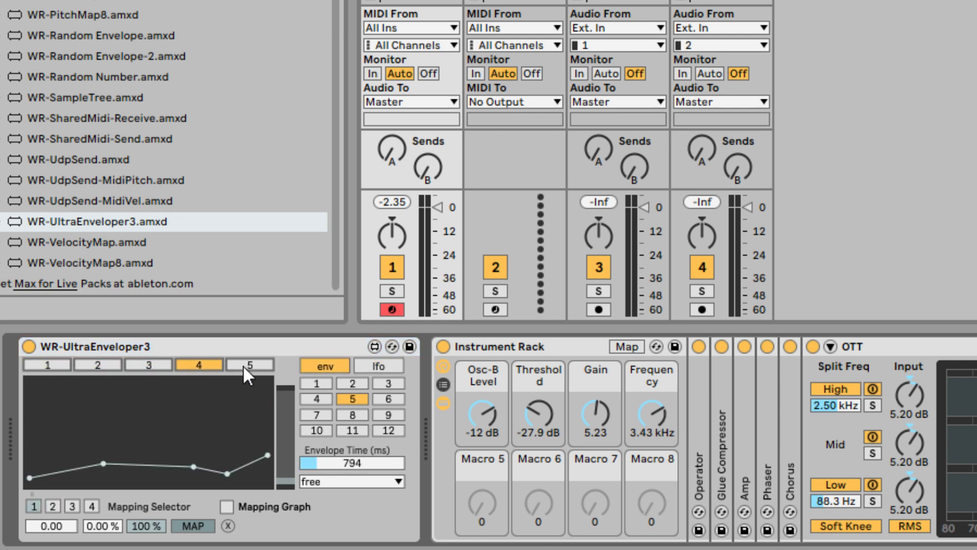
pyautogui.click(257, 364)
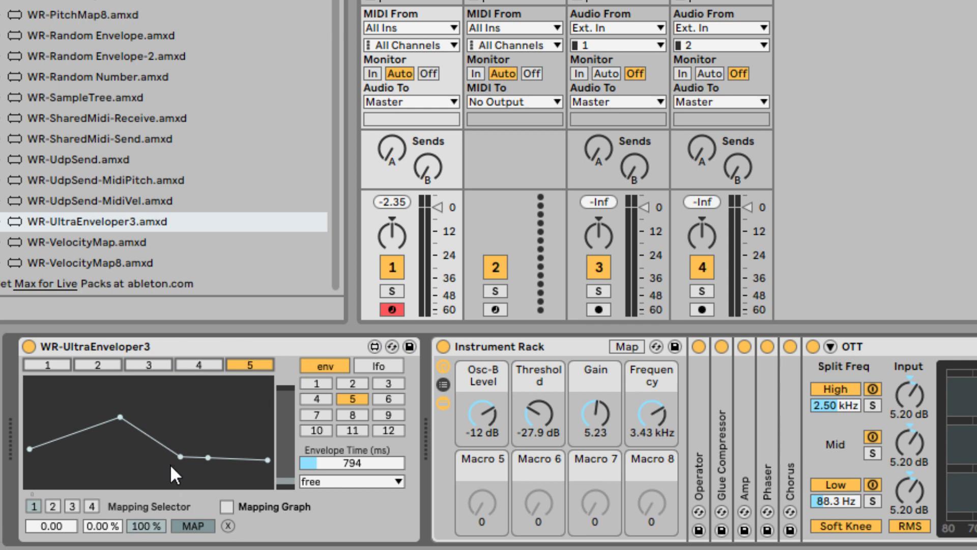
pyautogui.click(48, 365)
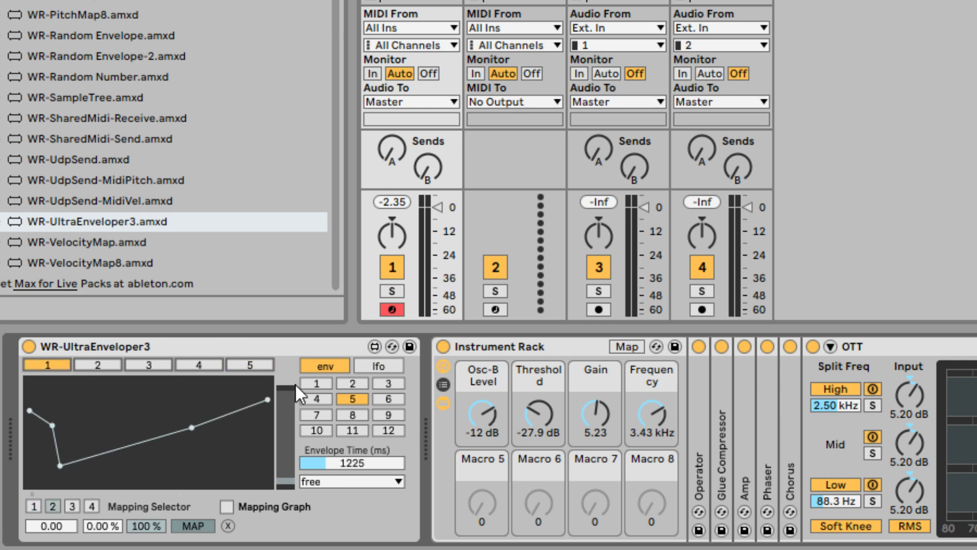
# Try lfo mode with 2 and 3 envelope points, ending with an envelope time of 1420 ms.
pyautogui.click(379, 366)
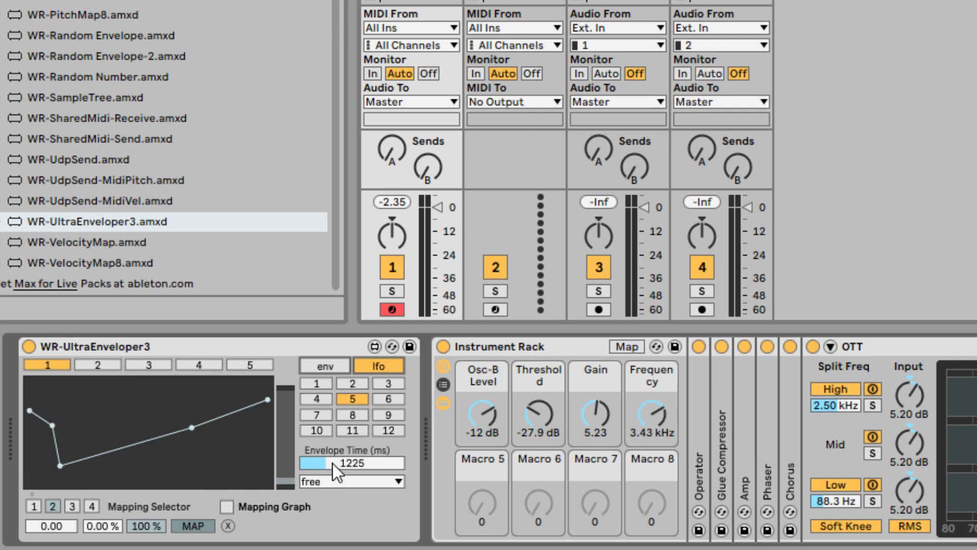
pyautogui.moveTo(332, 463); pyautogui.dragTo(331, 499)
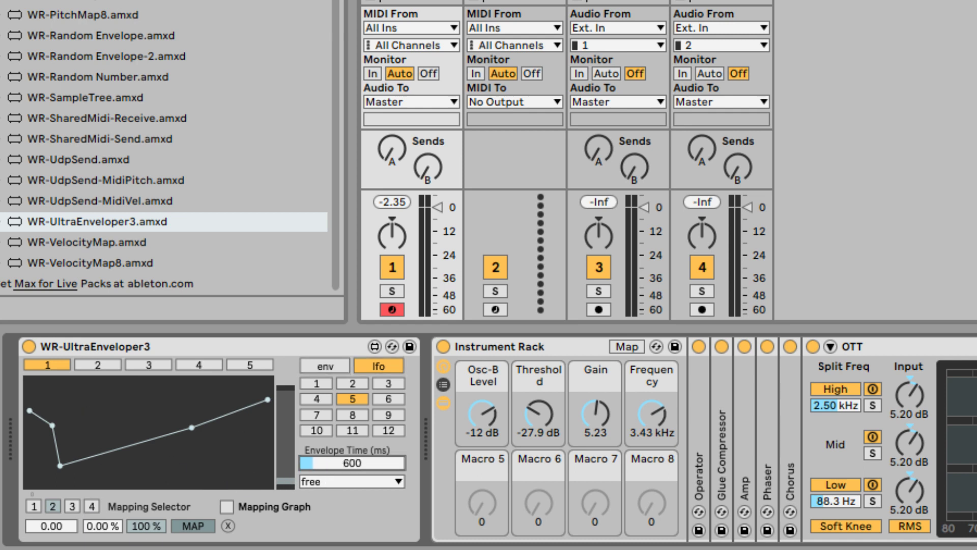
pyautogui.click(340, 384)
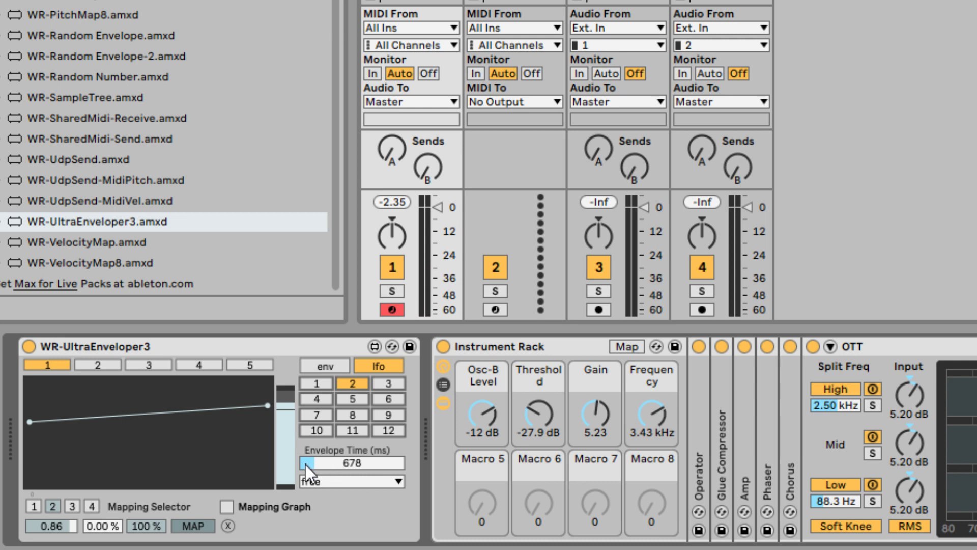
pyautogui.click(389, 385)
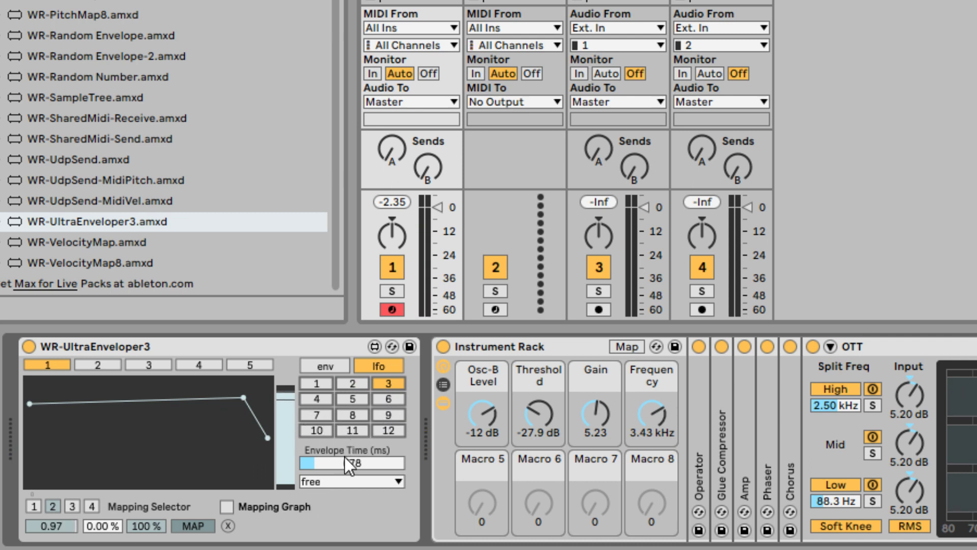
pyautogui.moveTo(344, 460); pyautogui.dragTo(344, 437)
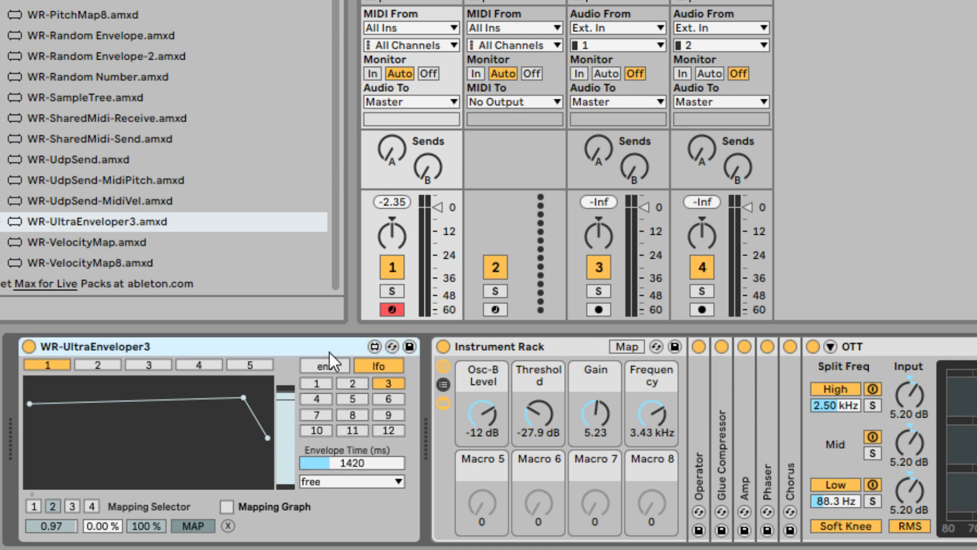
# Set slot 1 to env mode with 5 envelope points and an envelope time of 1968 ms.
pyautogui.click(328, 365)
pyautogui.click(351, 383)
pyautogui.click(349, 399)
pyautogui.moveTo(335, 466); pyautogui.dragTo(335, 458)
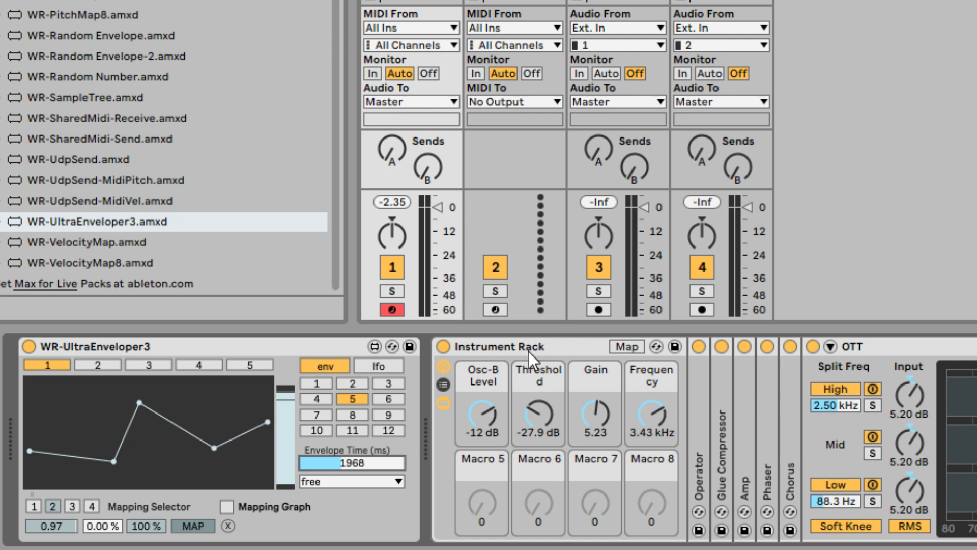
# Map mapping slots 1 to 4 to the Instrument Rack's Osc-B Level, Threshold, Gain and Frequency macros in that order.
pyautogui.click(34, 507)
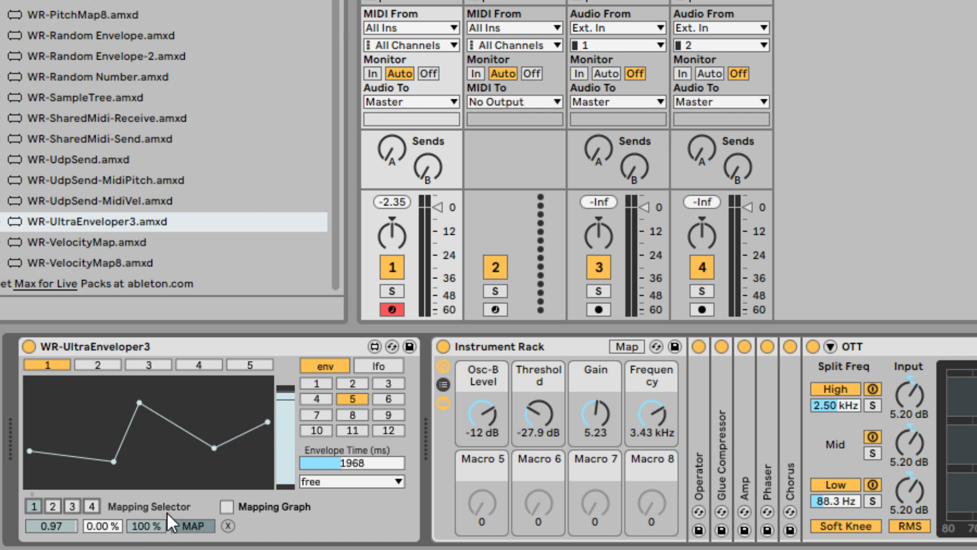
pyautogui.click(481, 416)
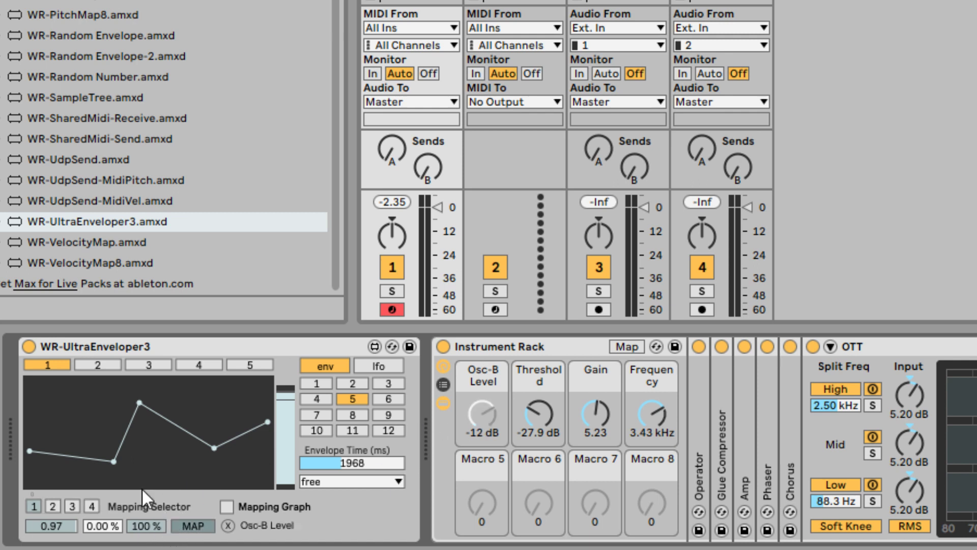
pyautogui.click(49, 505)
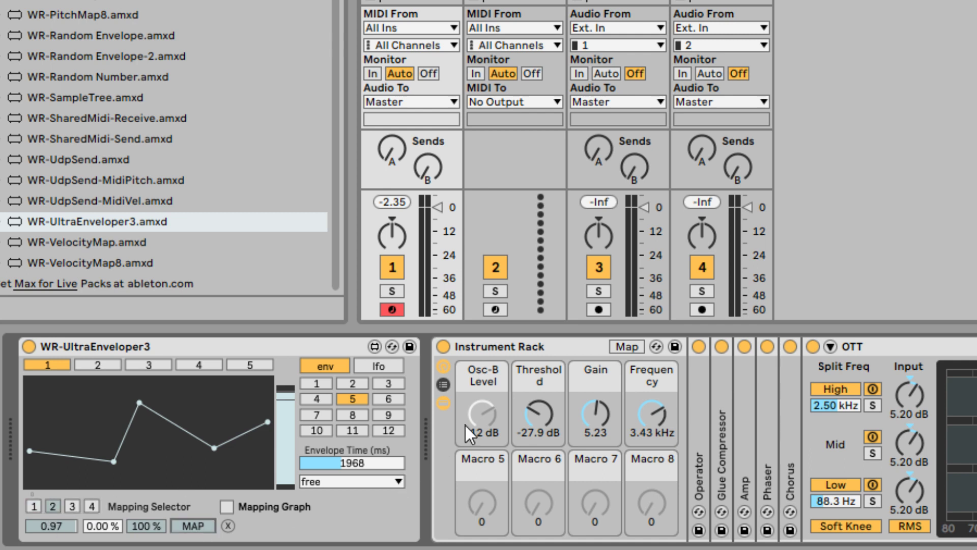
pyautogui.click(558, 411)
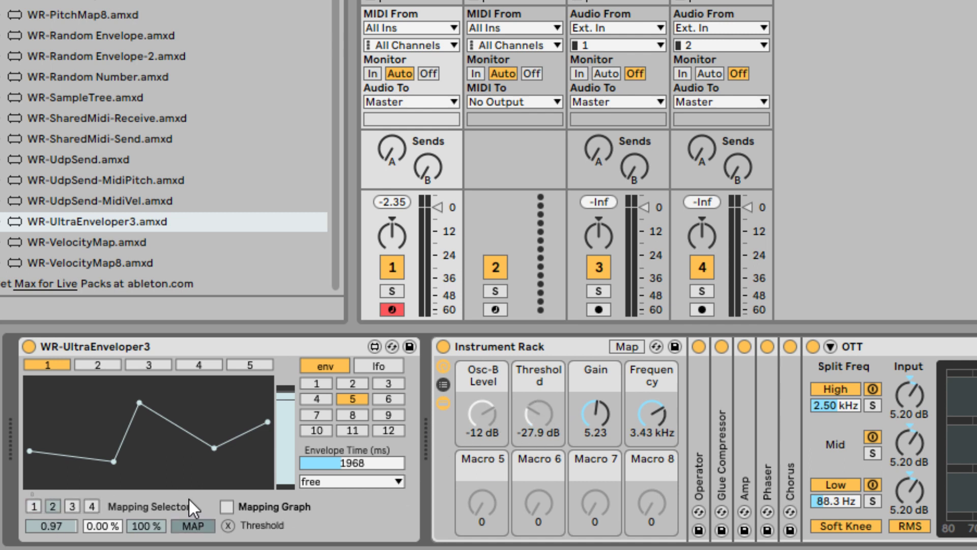
pyautogui.click(72, 506)
pyautogui.click(593, 419)
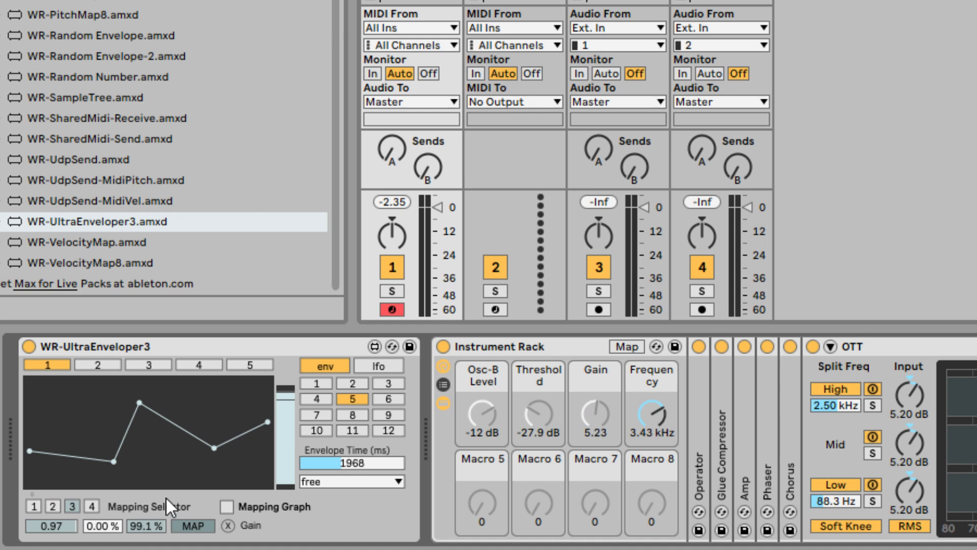
pyautogui.click(92, 505)
pyautogui.click(645, 418)
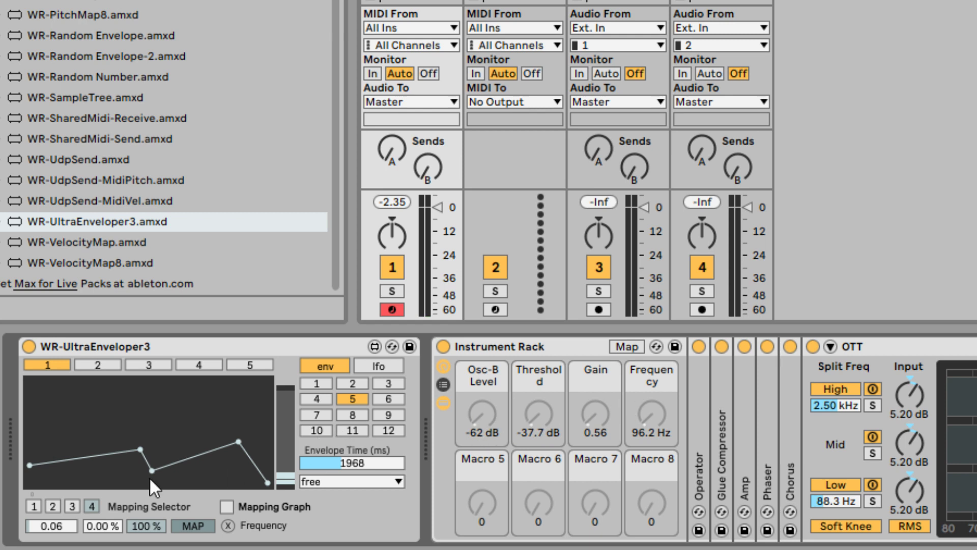
# Try a 49.6 % maximum and an inverted 100 to 0 % range on the Osc-B Level mapping, and restore 0 to 100 %.
pyautogui.click(32, 506)
pyautogui.moveTo(145, 523); pyautogui.dragTo(148, 535)
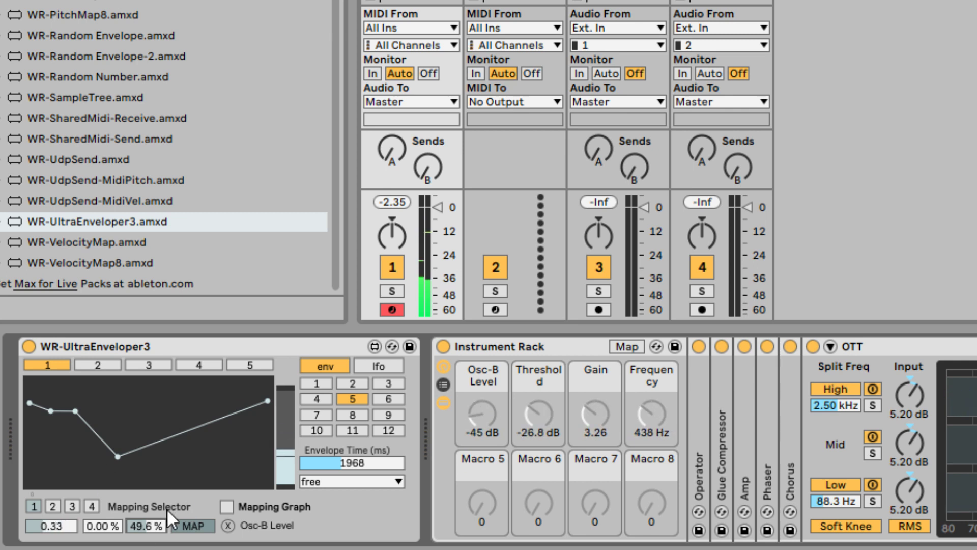
pyautogui.moveTo(147, 522); pyautogui.dragTo(111, 491)
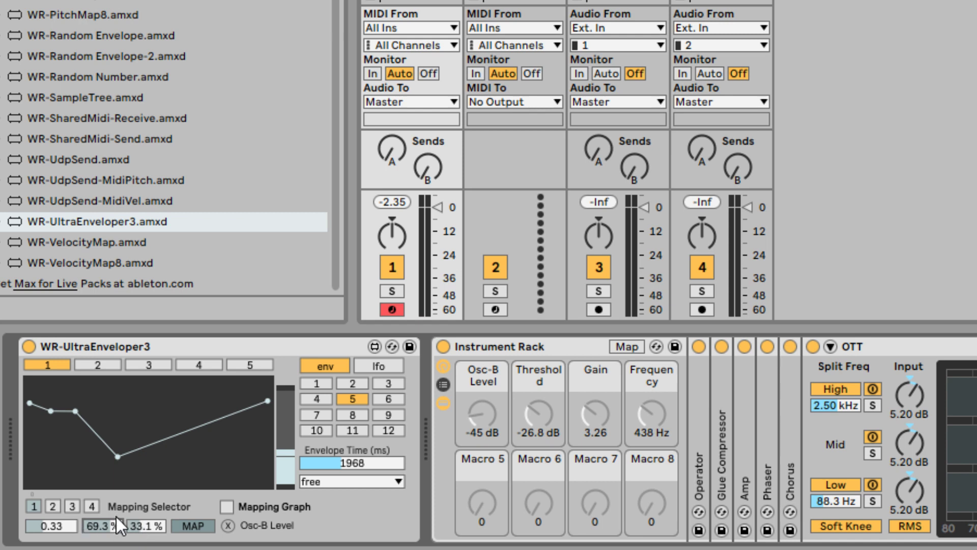
pyautogui.moveTo(99, 528); pyautogui.dragTo(142, 547)
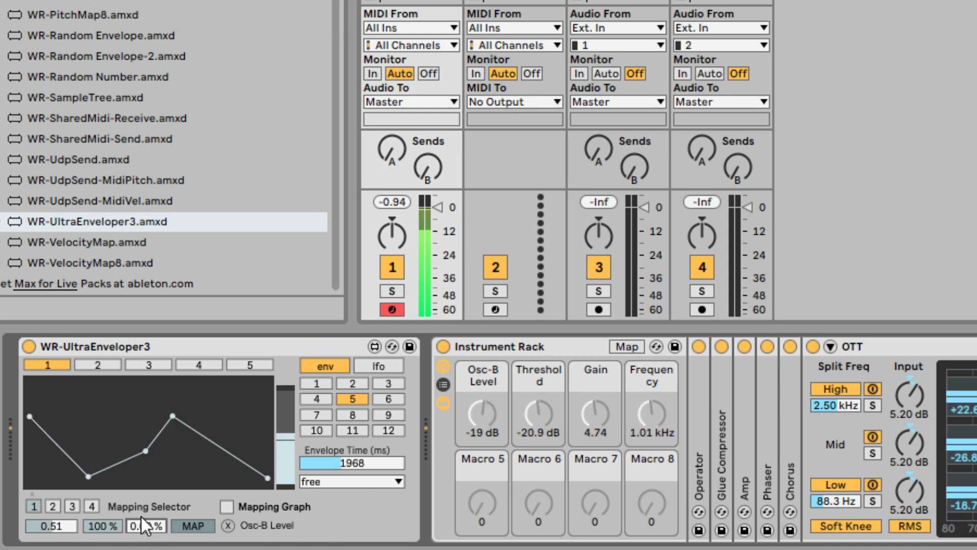
pyautogui.moveTo(103, 523); pyautogui.dragTo(153, 518)
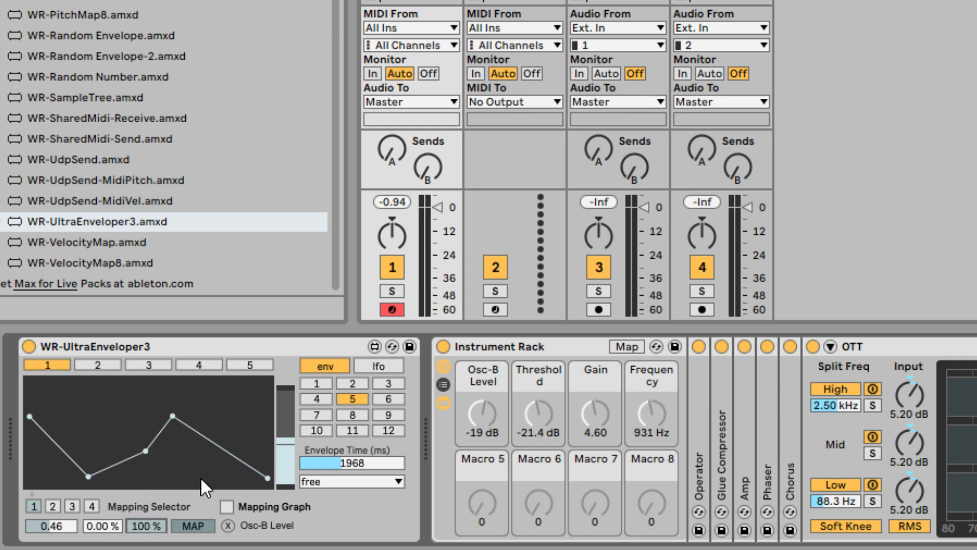
# Open the mapping graphs and invert curve 1 so it falls from maximum to minimum, keeping the macros in view.
pyautogui.click(229, 507)
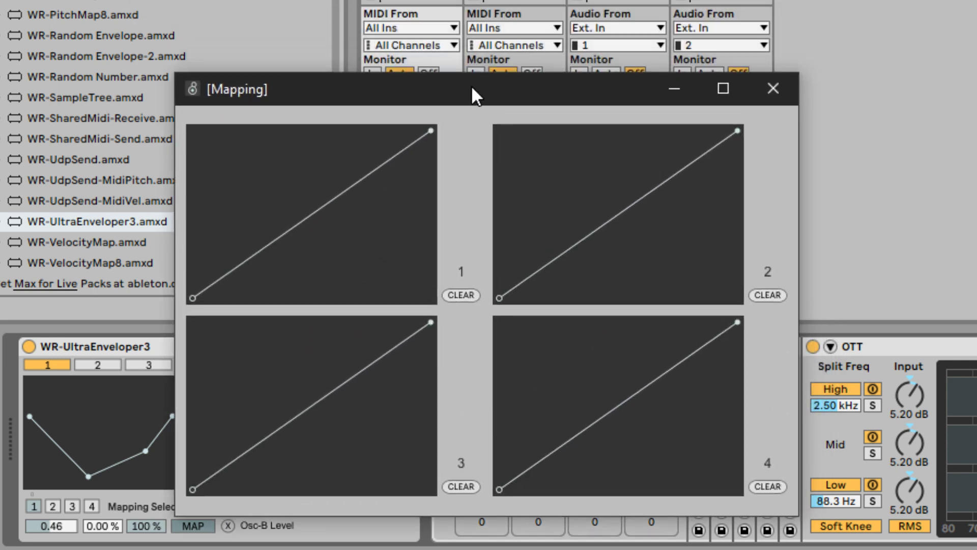
pyautogui.moveTo(472, 84); pyautogui.dragTo(463, 62)
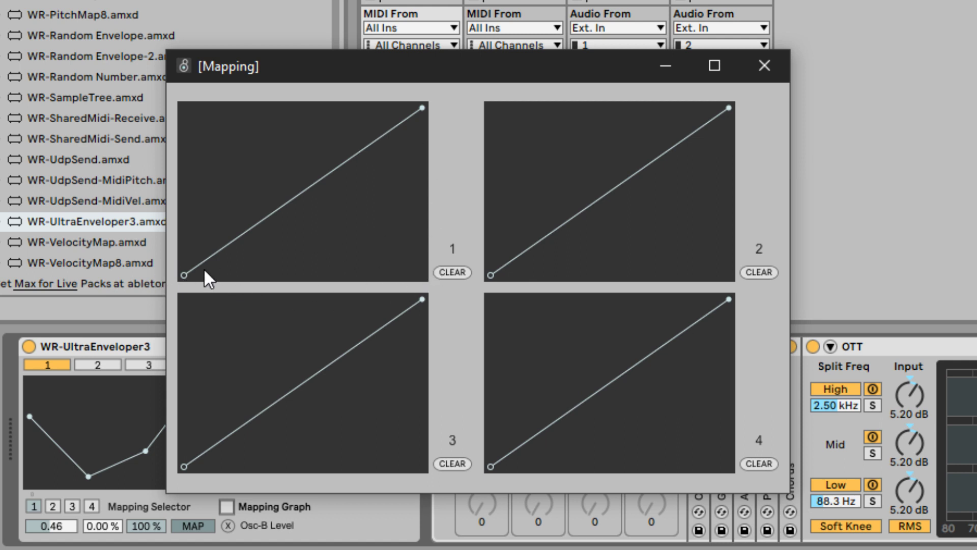
pyautogui.moveTo(183, 277); pyautogui.dragTo(168, 106)
pyautogui.moveTo(425, 106); pyautogui.dragTo(446, 322)
pyautogui.moveTo(502, 74); pyautogui.dragTo(517, 0)
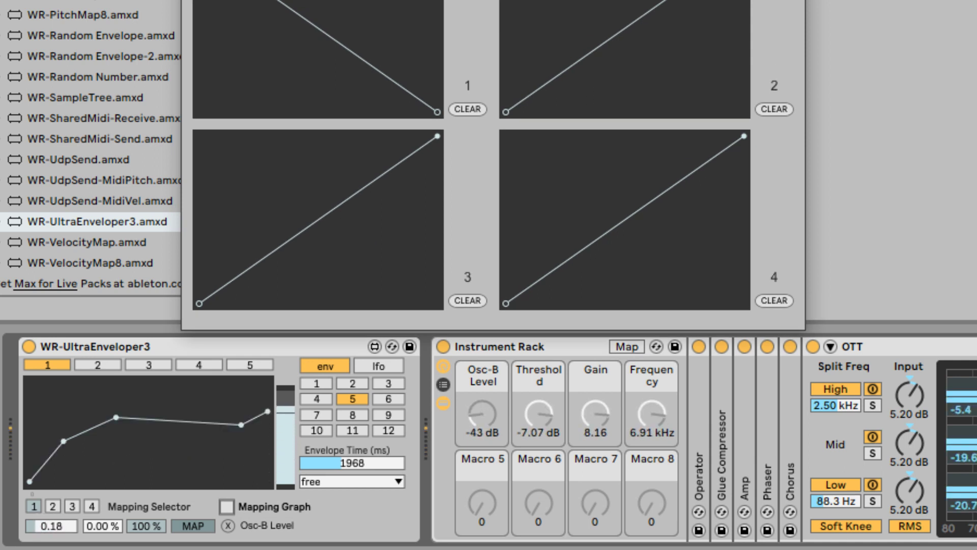
# Try reshaping mapping curve 1 with a moved start and an extra breakpoint above its end, and remove that breakpoint.
pyautogui.moveTo(259, 6); pyautogui.dragTo(196, 2)
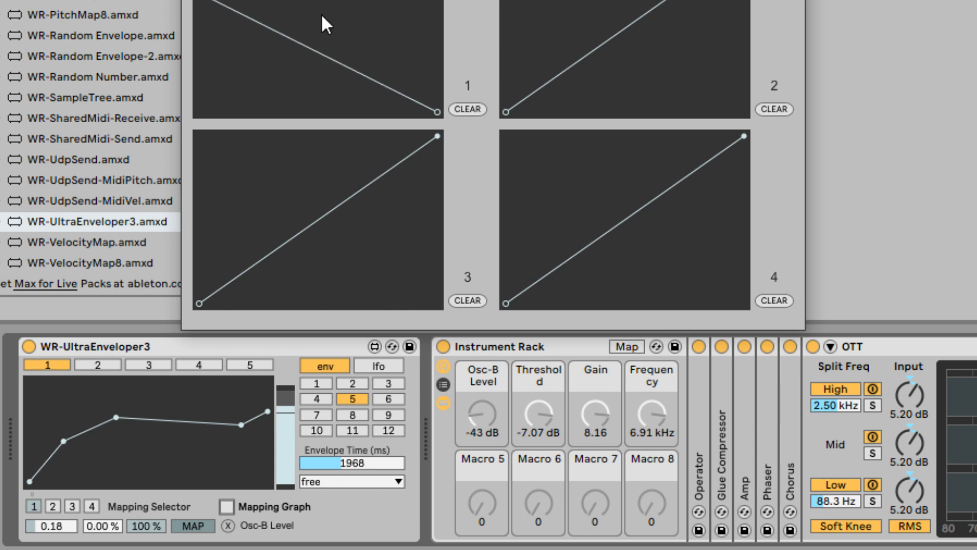
pyautogui.moveTo(350, 76); pyautogui.dragTo(457, 56)
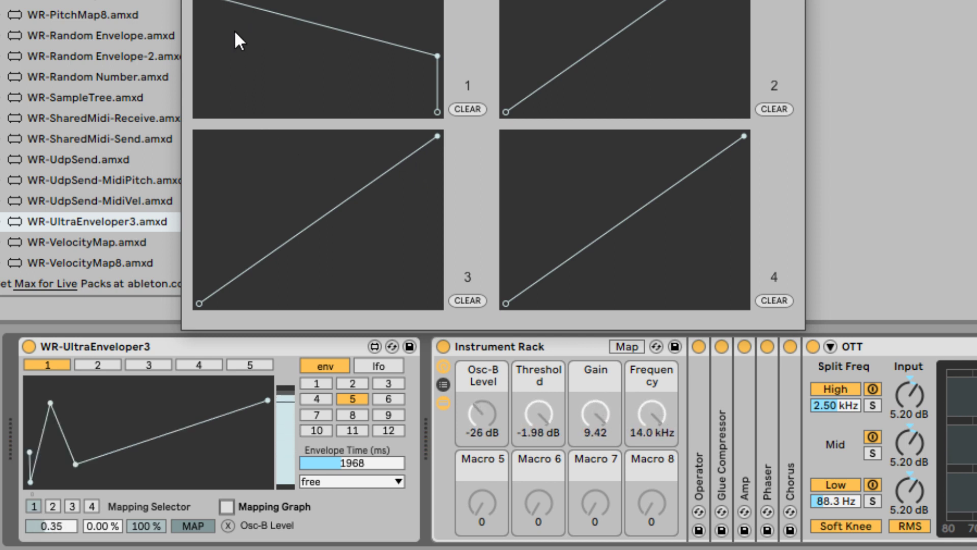
pyautogui.moveTo(201, 0); pyautogui.dragTo(199, 0)
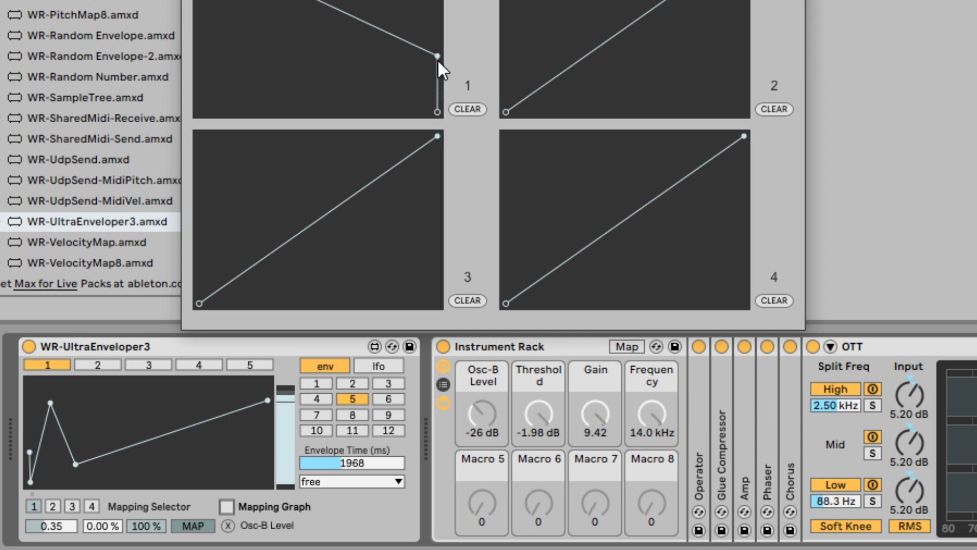
pyautogui.moveTo(438, 56); pyautogui.dragTo(446, 35)
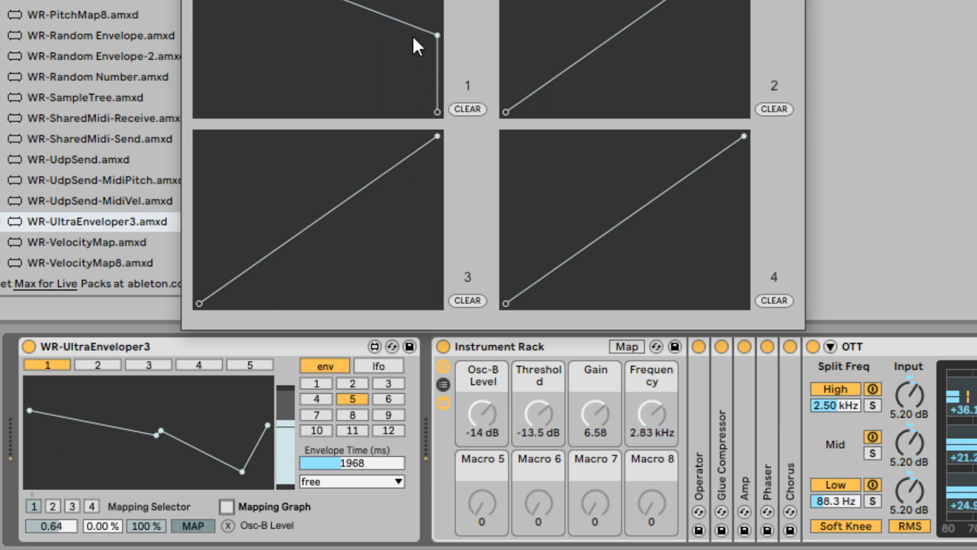
pyautogui.keyDown('shift'); pyautogui.click(437, 36); pyautogui.keyUp('shift')
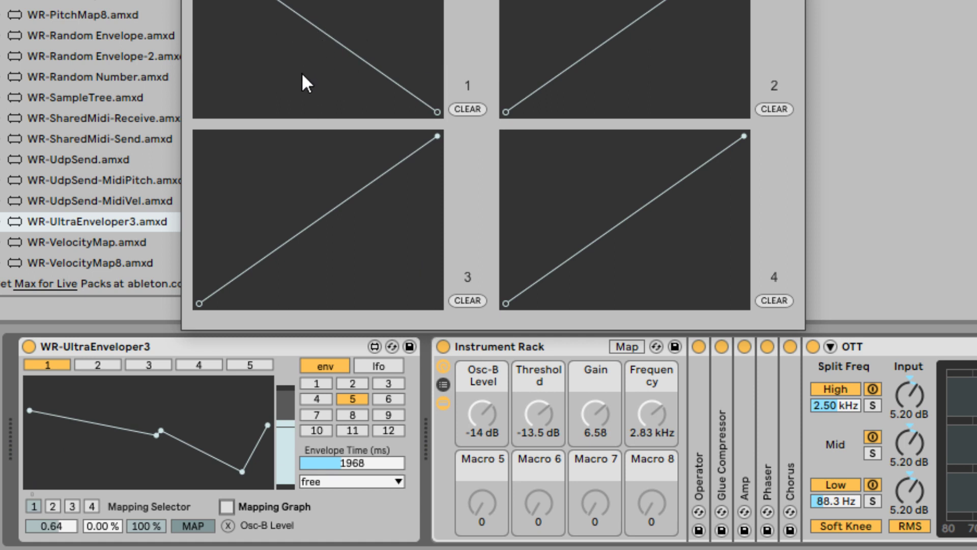
# Add three breakpoints to mapping curve 1 so it dips, rises slightly and falls again to its end.
pyautogui.click(275, 51)
pyautogui.click(334, 21)
pyautogui.click(400, 71)
# Add six breakpoints to mapping curve 2 to form a zigzag of alternating peaks and dips.
pyautogui.click(531, 25)
pyautogui.click(555, 80)
pyautogui.click(570, 9)
pyautogui.click(609, 49)
pyautogui.click(684, 1)
pyautogui.click(697, 68)
# Add four breakpoints to mapping curve 3, with a vertical jump near the middle and a dip before its end.
pyautogui.click(214, 236)
pyautogui.click(288, 245)
pyautogui.click(288, 214)
pyautogui.click(379, 270)
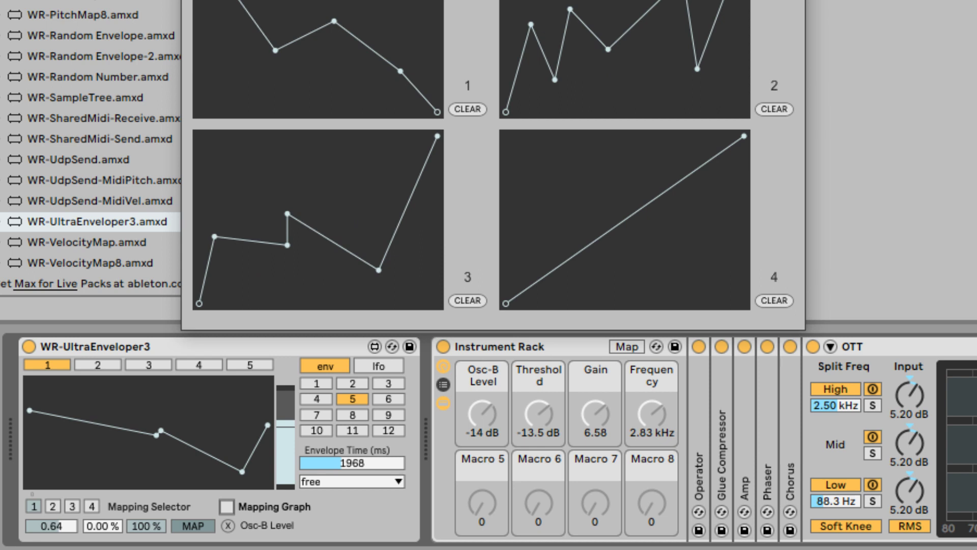
# Add four breakpoints to mapping curve 4, with peaks before and after a central dip and another dip near its end.
pyautogui.moveTo(513, 0); pyautogui.dragTo(518, 22)
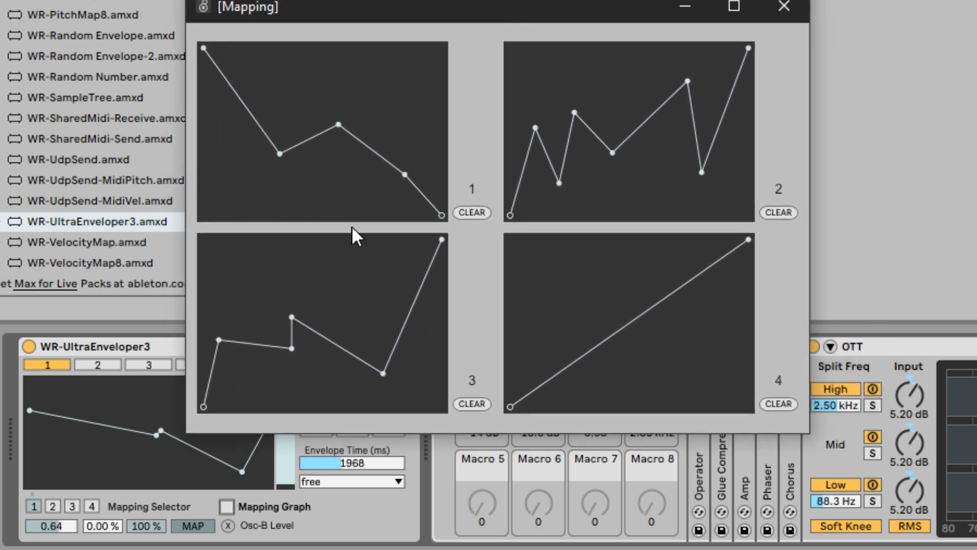
pyautogui.click(554, 325)
pyautogui.click(636, 346)
pyautogui.click(678, 295)
pyautogui.click(713, 350)
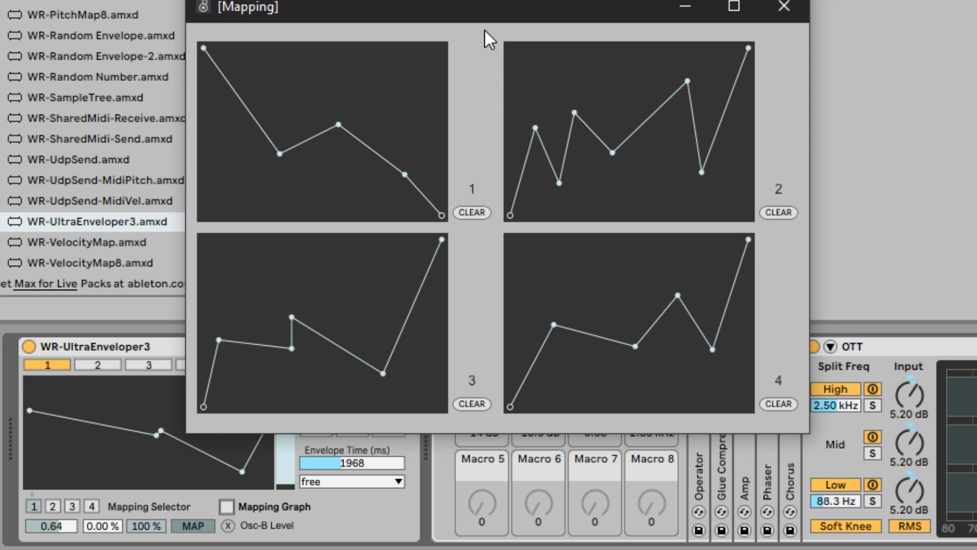
pyautogui.moveTo(484, 12); pyautogui.dragTo(515, 0)
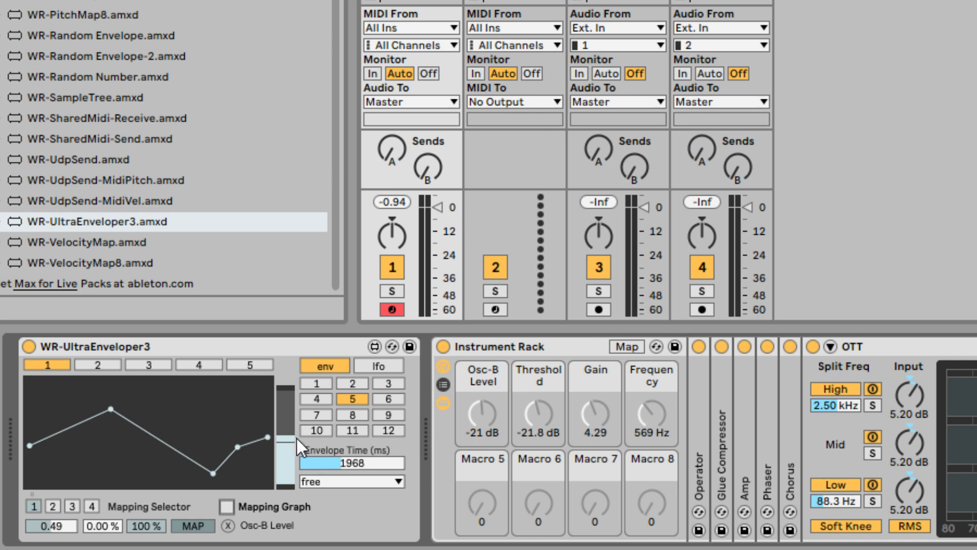
# Switch slot 1 to lfo mode and shorten the envelope time to 429 ms.
pyautogui.moveTo(352, 463); pyautogui.dragTo(351, 451)
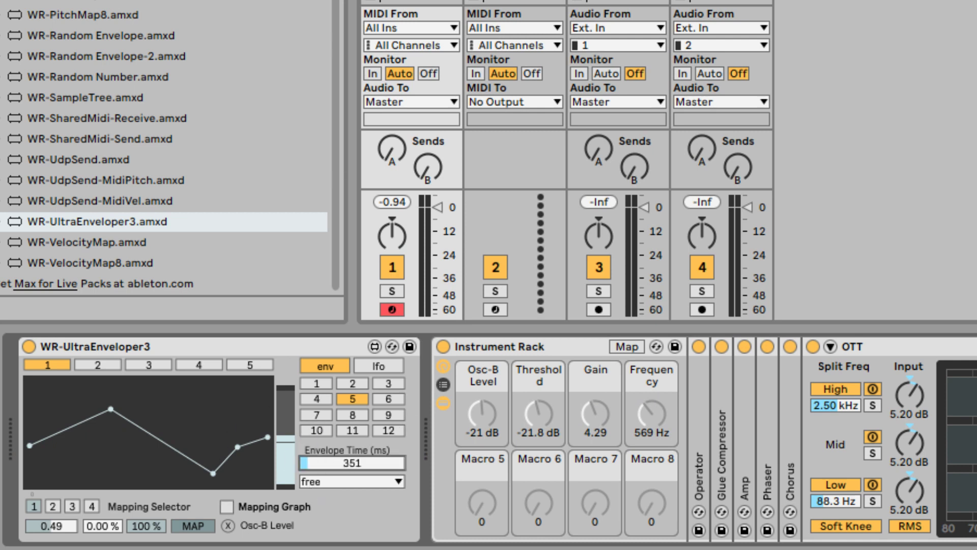
pyautogui.click(381, 365)
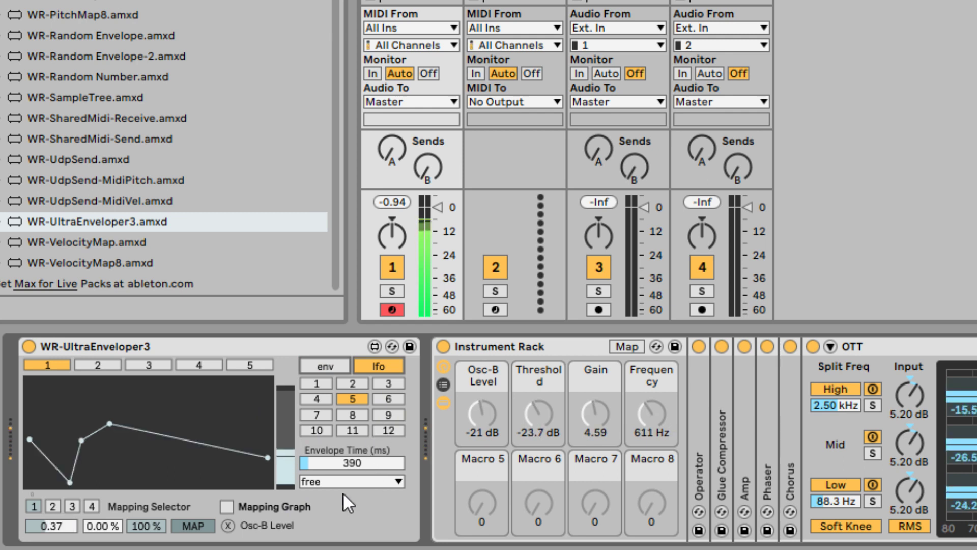
pyautogui.moveTo(341, 468); pyautogui.dragTo(349, 445)
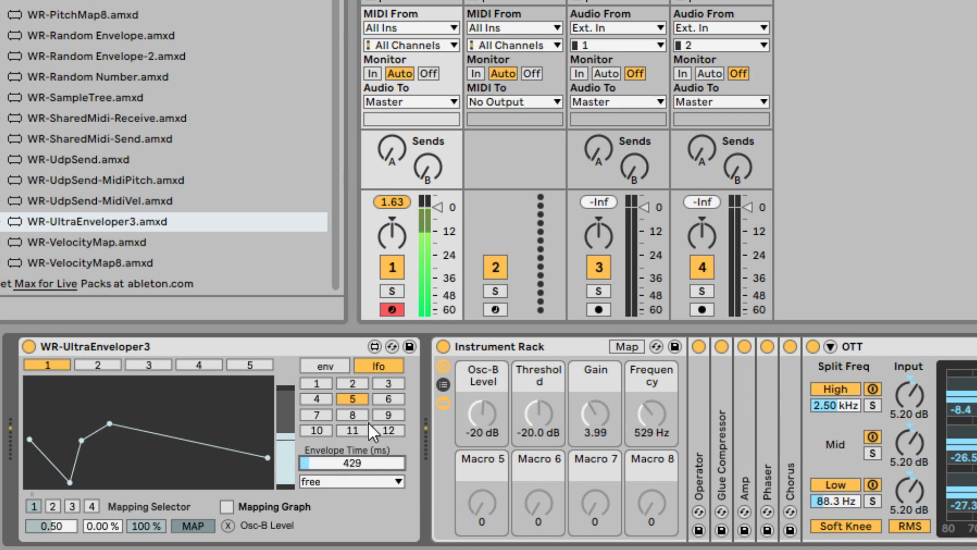
# Try the LFO with 6 and 3 points, and settle on 2 points with an envelope time of 469 ms.
pyautogui.click(386, 399)
pyautogui.click(385, 382)
pyautogui.click(354, 382)
pyautogui.moveTo(379, 461)
pyautogui.mouseDown()
pyautogui.moveTo(379, 479)
pyautogui.moveTo(379, 459)
pyautogui.mouseUp()
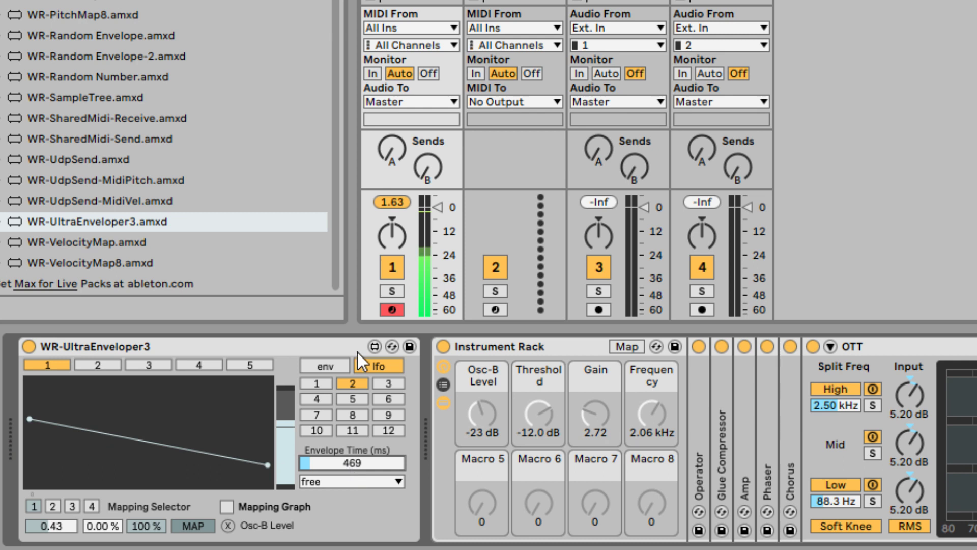
# Try 3 LFO points with a 2927 ms envelope time, sync the rate to 1/16 and raise the LFO to 12 points.
pyautogui.click(384, 382)
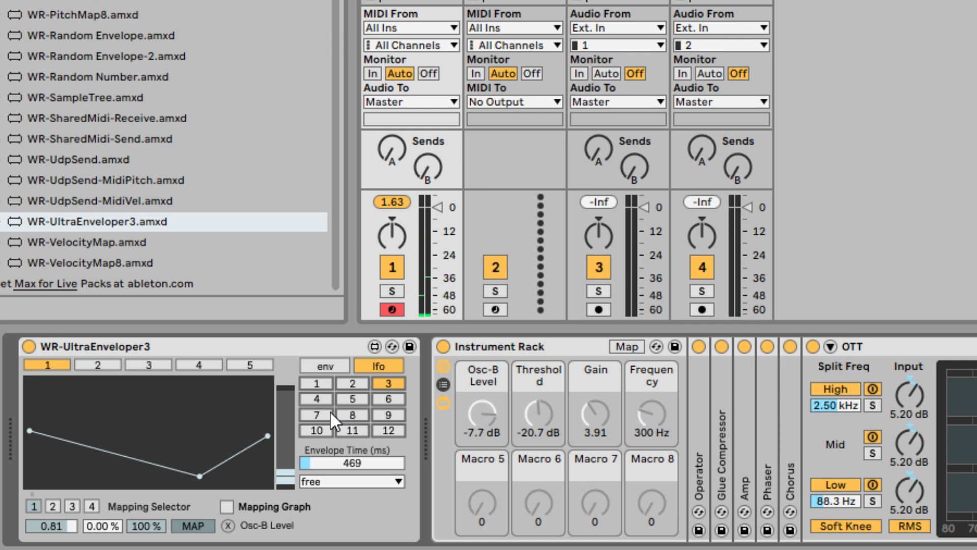
pyautogui.moveTo(328, 463); pyautogui.dragTo(328, 430)
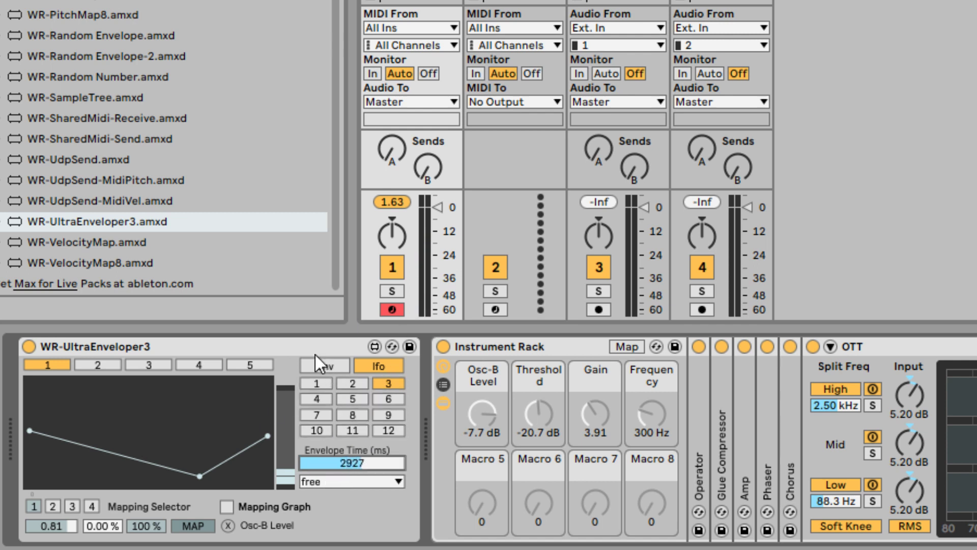
pyautogui.click(359, 484)
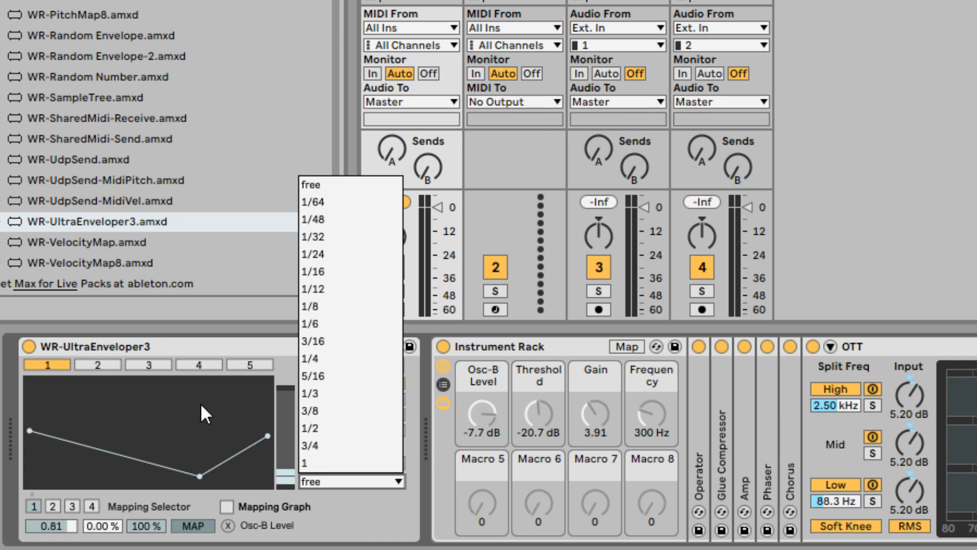
pyautogui.click(333, 273)
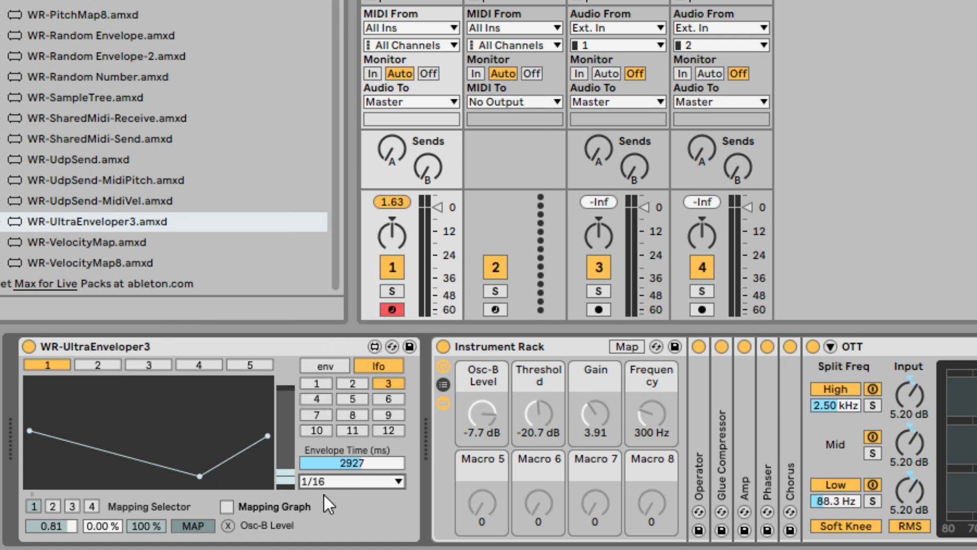
pyautogui.click(396, 431)
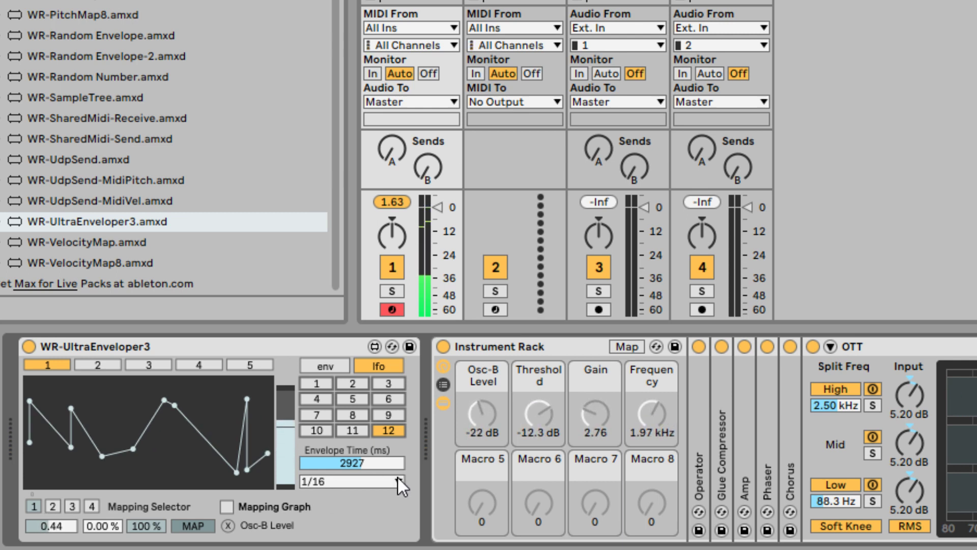
# Look through envelope slots 2 to 5 and return to slot 1.
pyautogui.click(105, 366)
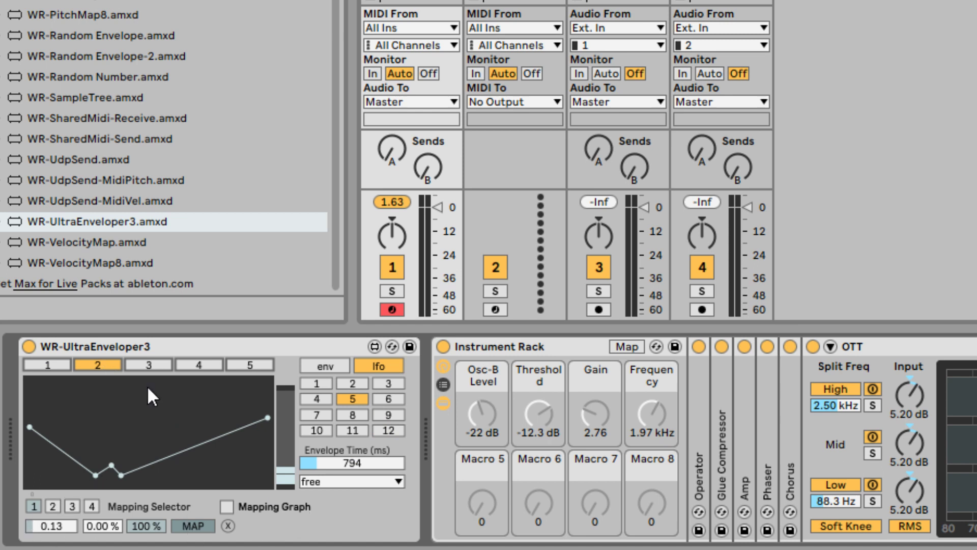
pyautogui.click(145, 366)
pyautogui.click(203, 366)
pyautogui.click(258, 365)
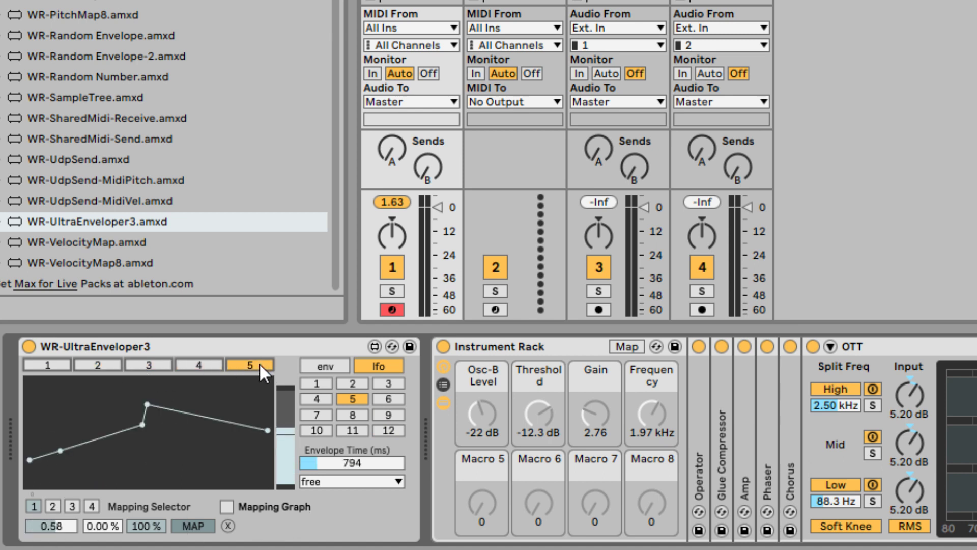
pyautogui.click(47, 365)
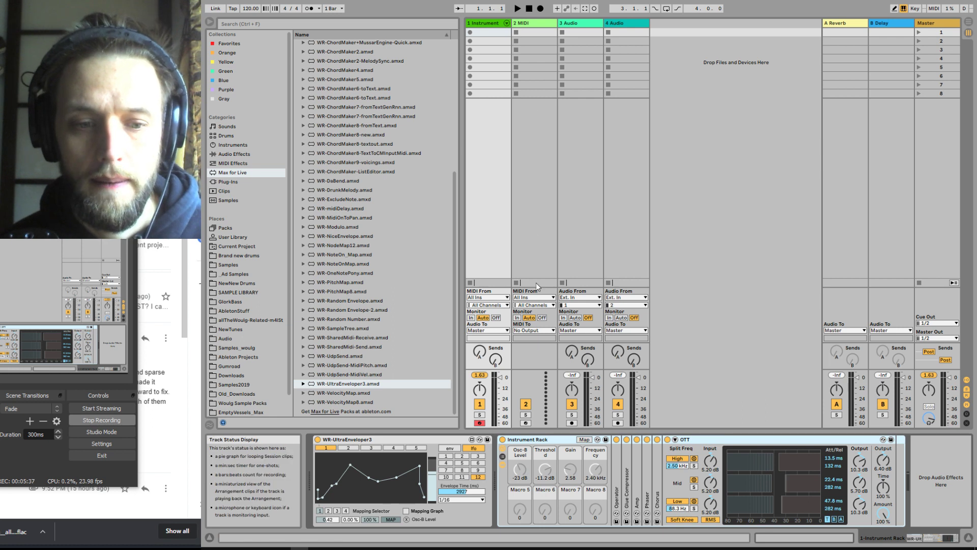
# Arm the second MIDI track and take its MIDI input from 1-Instrument Rack.
pyautogui.click(526, 422)
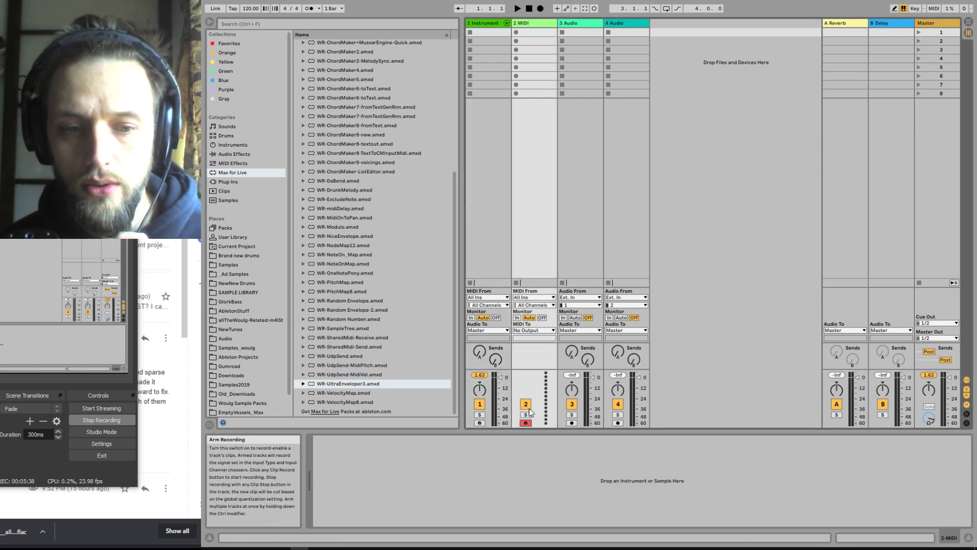
pyautogui.click(537, 297)
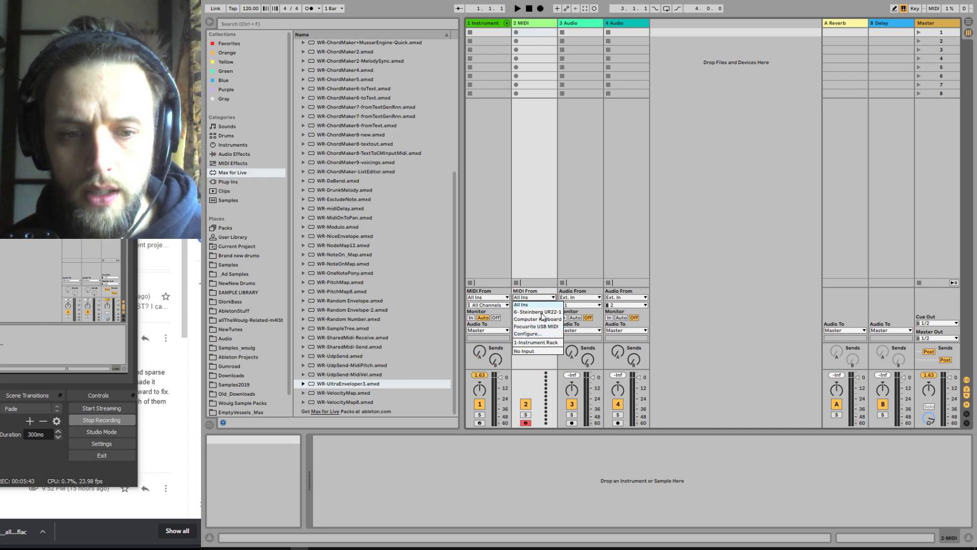
pyautogui.click(547, 343)
# Create a one-bar MIDI clip in track 1's first slot, fill it with one sustained low note and launch it.
pyautogui.doubleClick(488, 32)
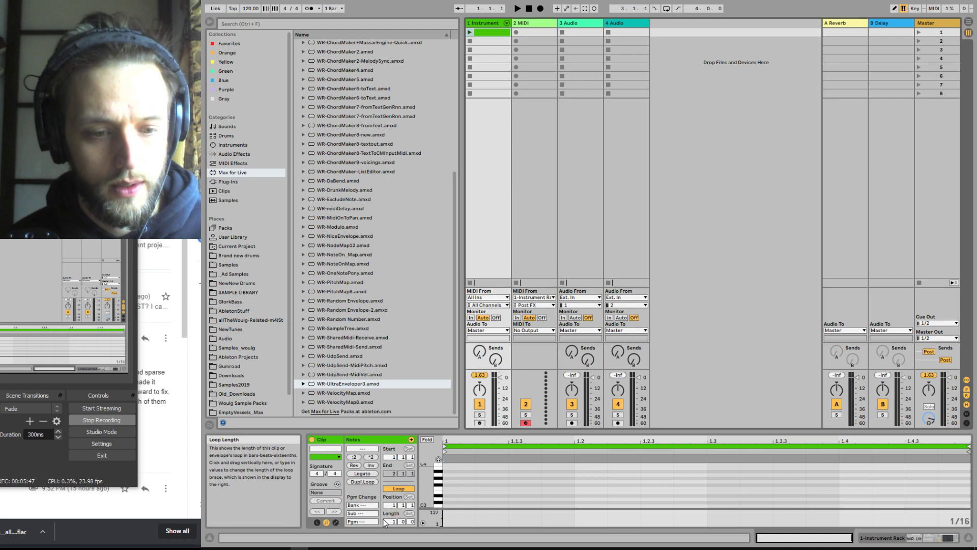
pyautogui.scroll(-6, 448, 490)
pyautogui.scroll(-2, 450, 485)
pyautogui.moveTo(448, 472); pyautogui.dragTo(970, 469)
pyautogui.click(470, 32)
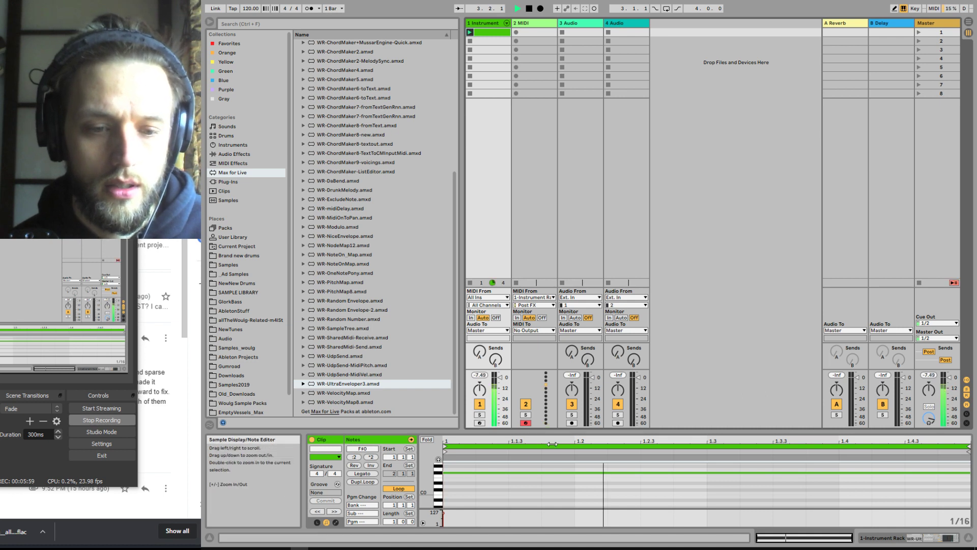
# Set track 3's audio input to 1-Instrument Rack, Post Mixer, arm the track and start recording into its first clip slot.
pyautogui.moveTo(535, 431); pyautogui.dragTo(535, 381)
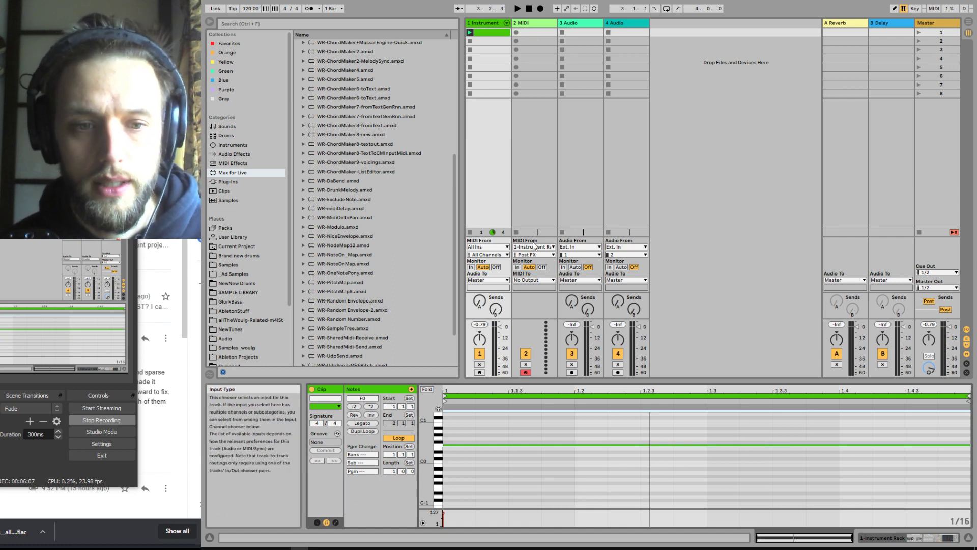
pyautogui.click(584, 248)
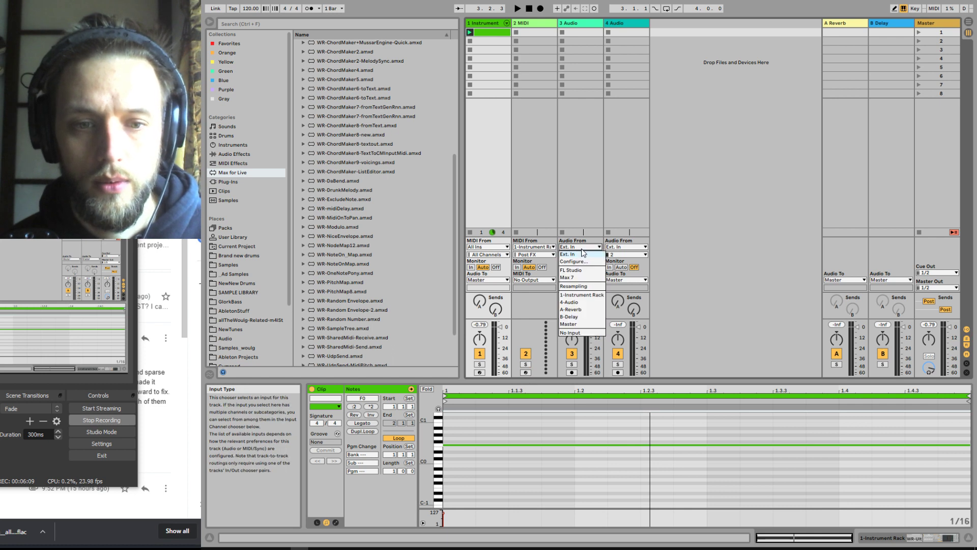
pyautogui.click(580, 295)
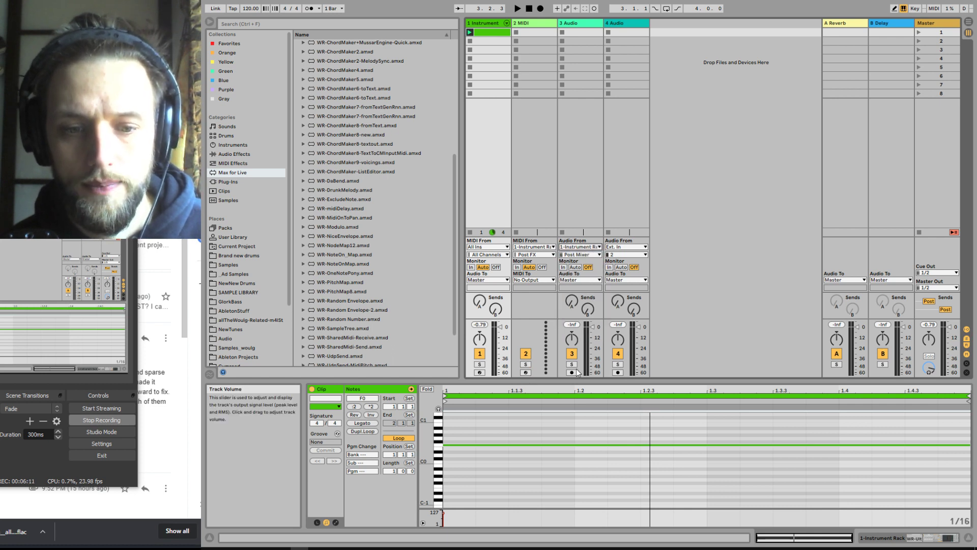
pyautogui.click(585, 33)
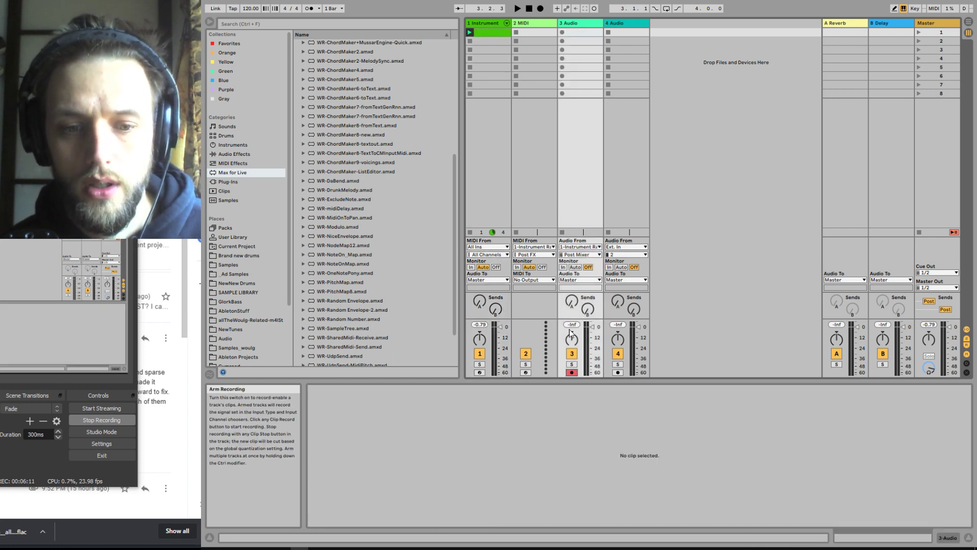
pyautogui.click(562, 34)
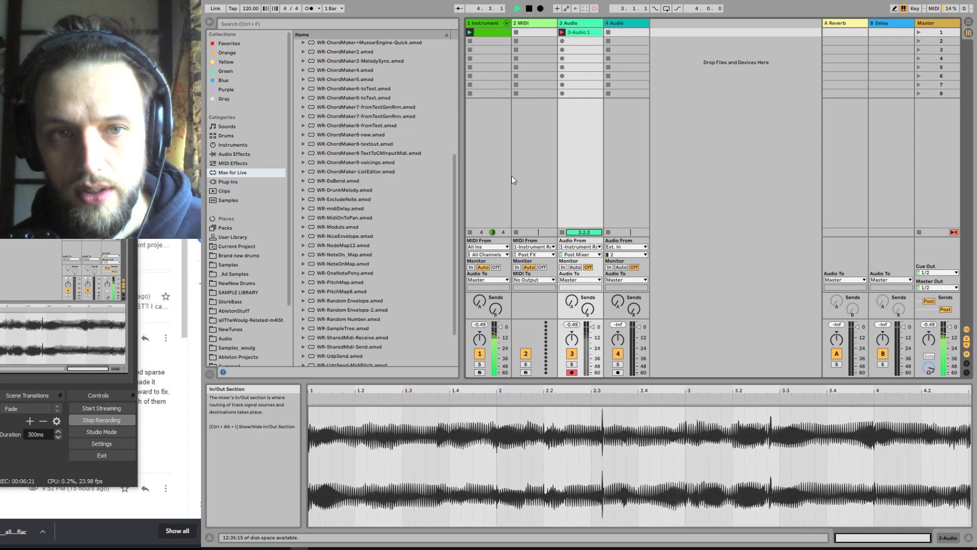
# Check track 1's MIDI clip and device chain while recording, and stop playback.
pyautogui.click(502, 32)
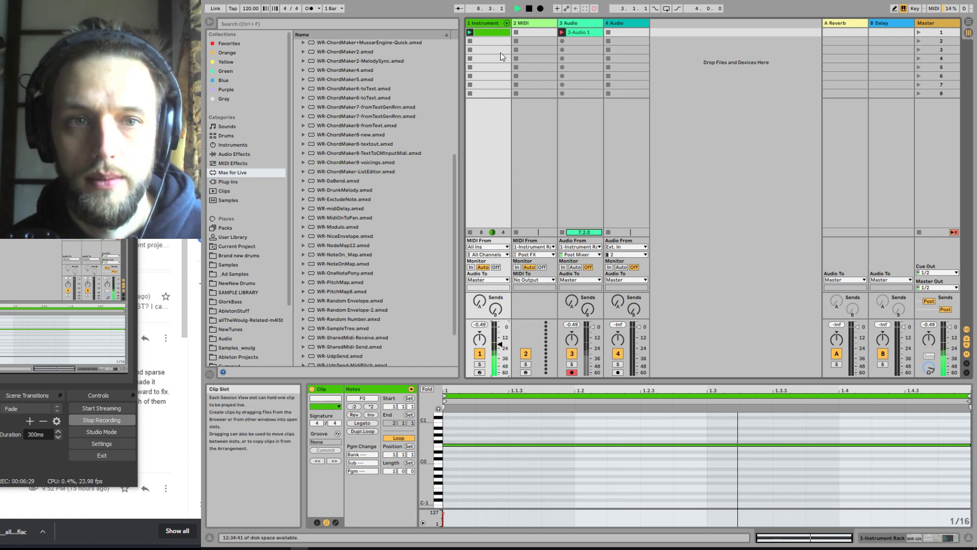
pyautogui.click(491, 23)
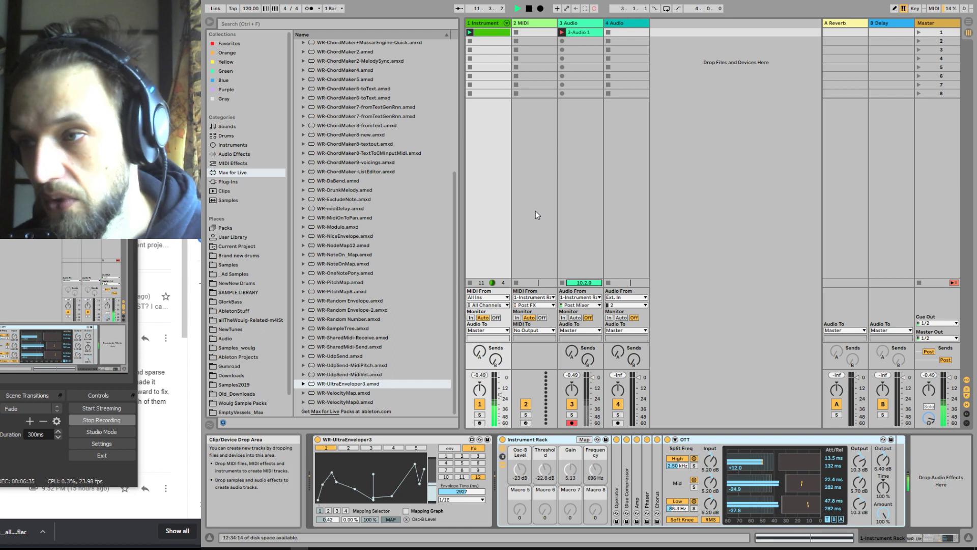
pyautogui.press('space')
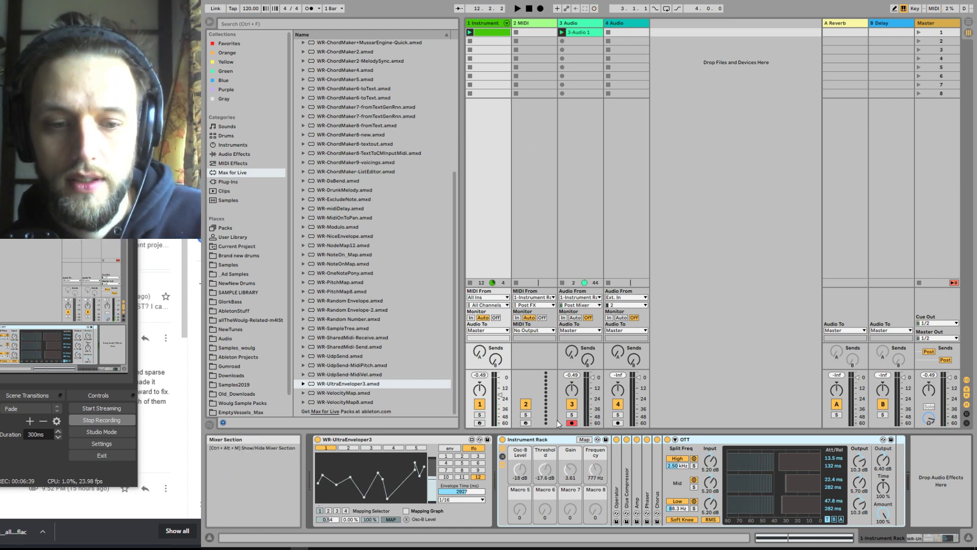
# Delete the Instrument Rack and OTT from track 1 and add a Simpler after WR-UltraEnveloper3.
pyautogui.press('Delete')
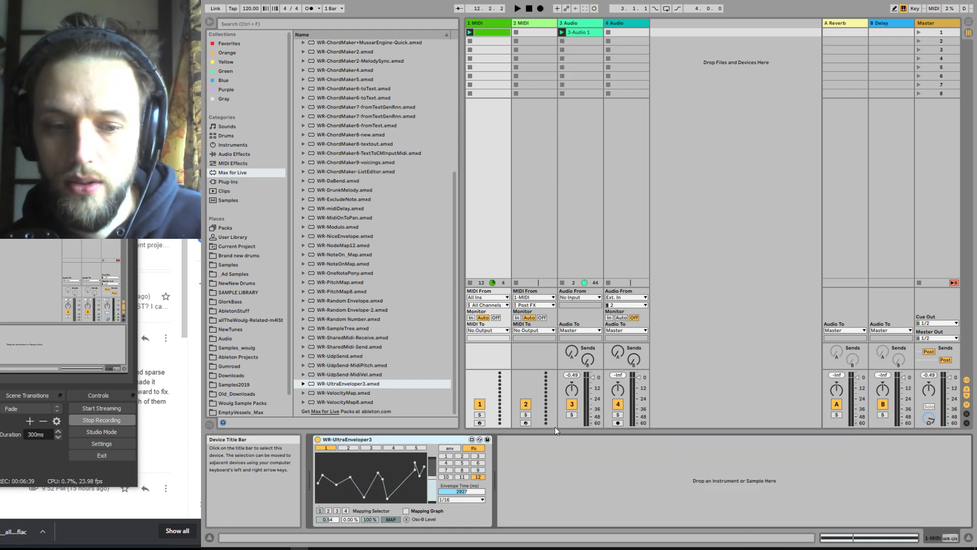
pyautogui.click(240, 155)
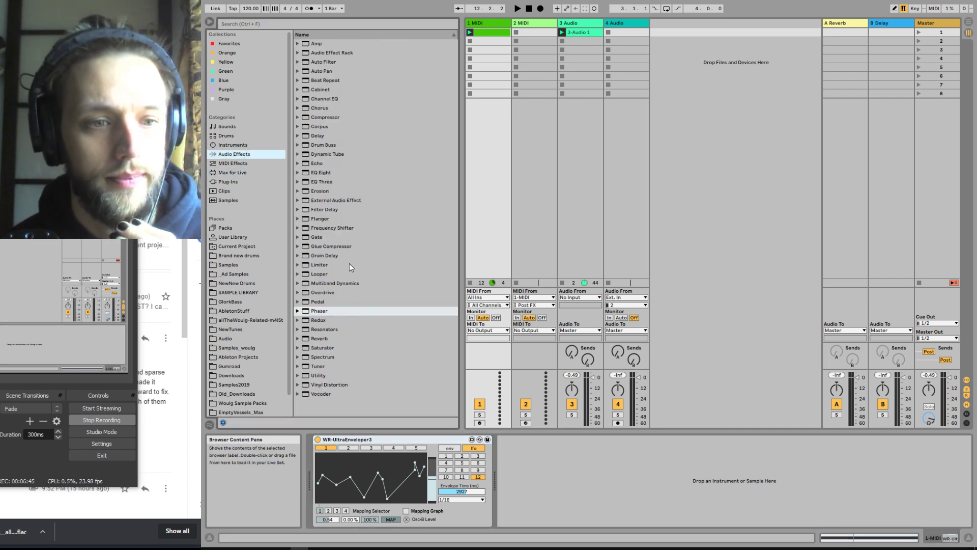
pyautogui.click(232, 146)
pyautogui.moveTo(320, 127); pyautogui.dragTo(513, 468)
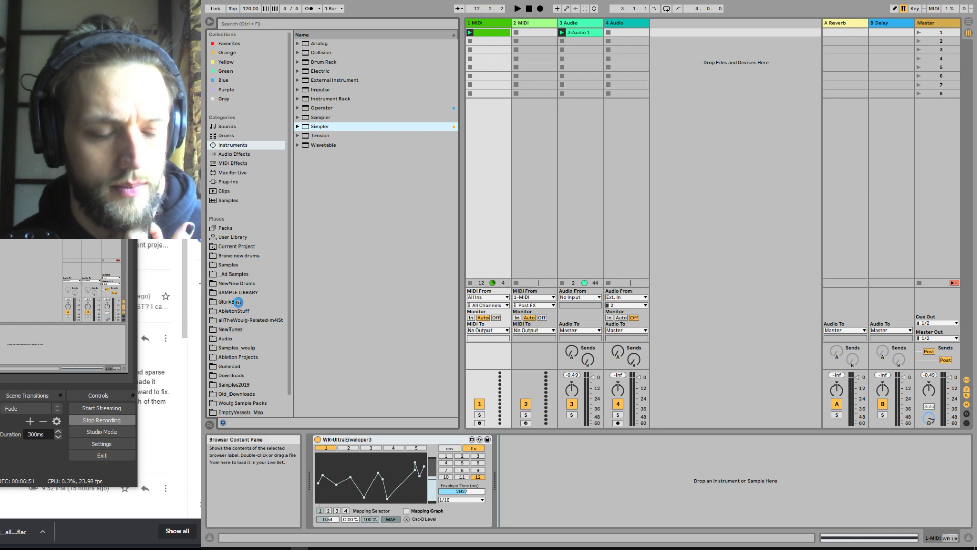
# Load 010319-glorkbass01.mp3 from the NewTunes folder into Simpler and set it to Slice mode with Thru playback.
pyautogui.click(252, 321)
pyautogui.click(250, 330)
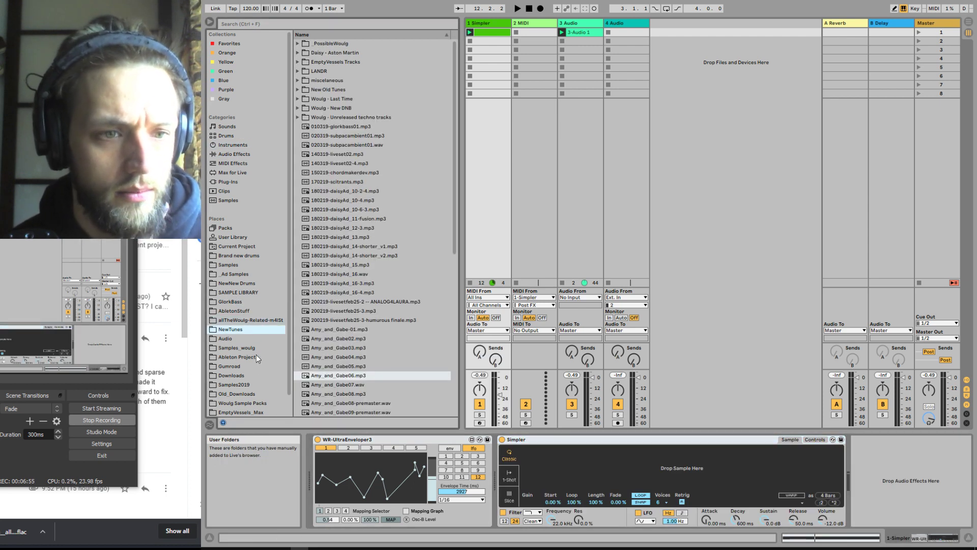
pyautogui.scroll(-2, 255, 357)
pyautogui.moveTo(338, 127); pyautogui.dragTo(613, 475)
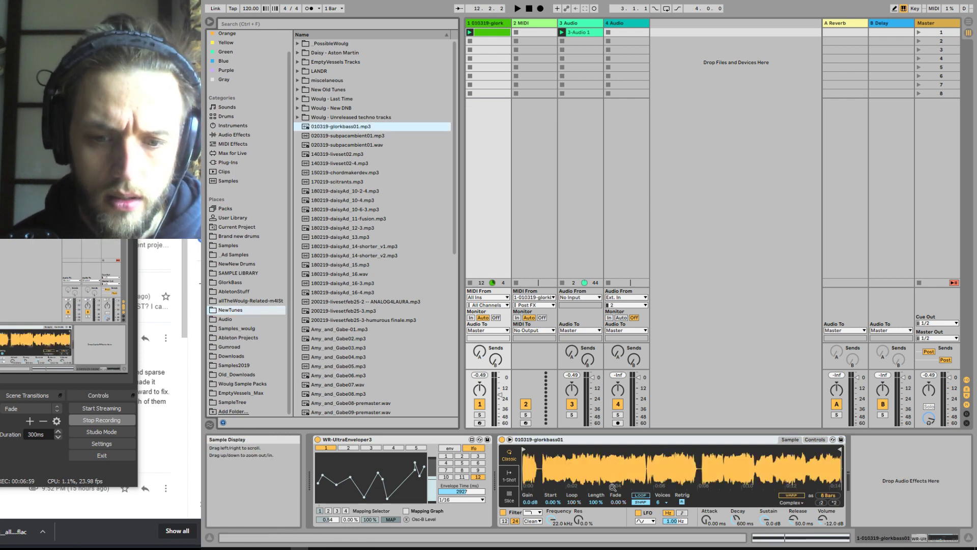
pyautogui.click(509, 496)
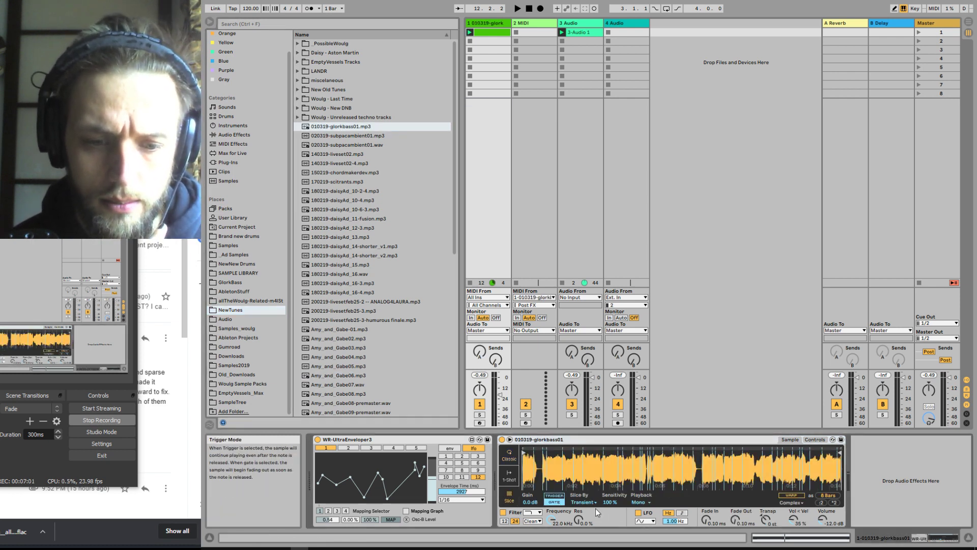
pyautogui.click(641, 502)
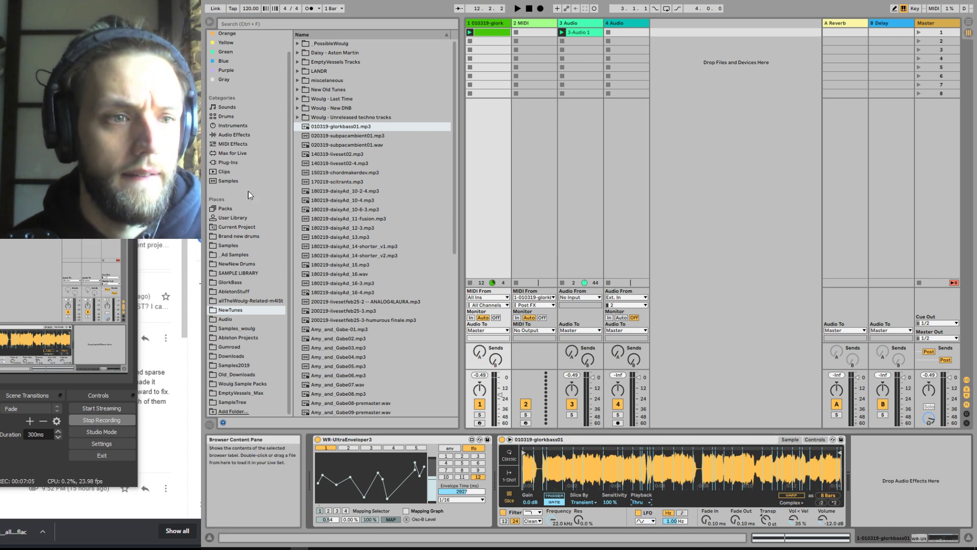
# Insert a Random MIDI effect before Simpler, with Chance at 100 % and Choices at 24.
pyautogui.click(232, 144)
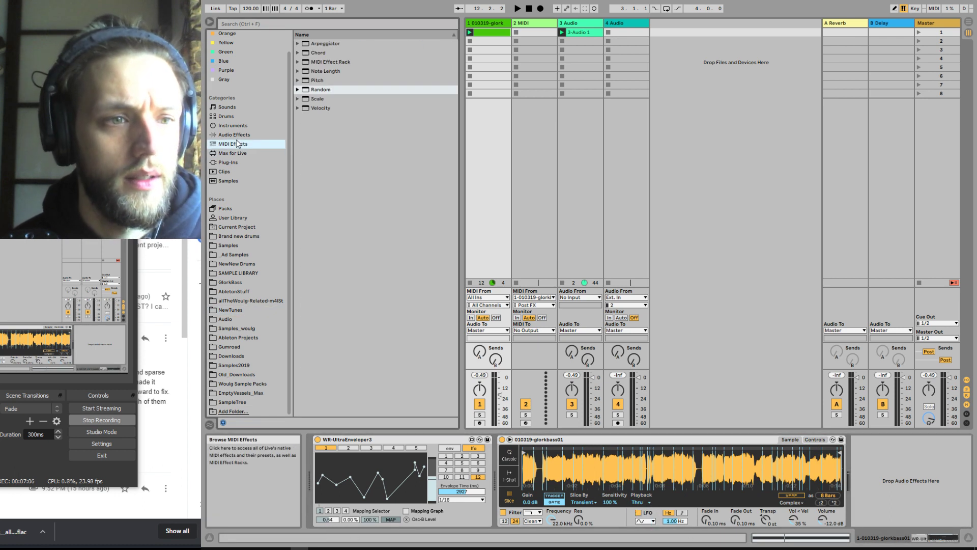
pyautogui.click(316, 89)
pyautogui.moveTo(502, 459); pyautogui.dragTo(504, 459)
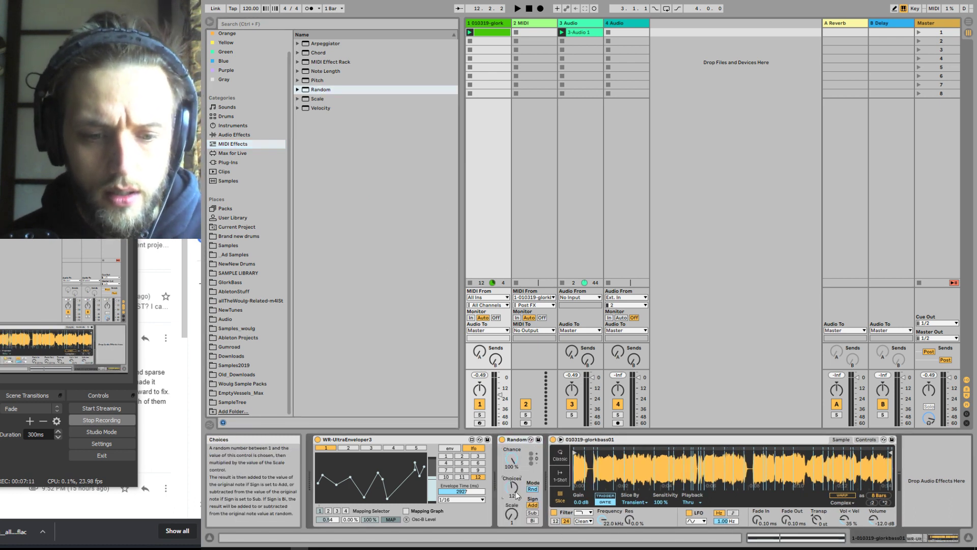
pyautogui.moveTo(516, 491); pyautogui.dragTo(516, 461)
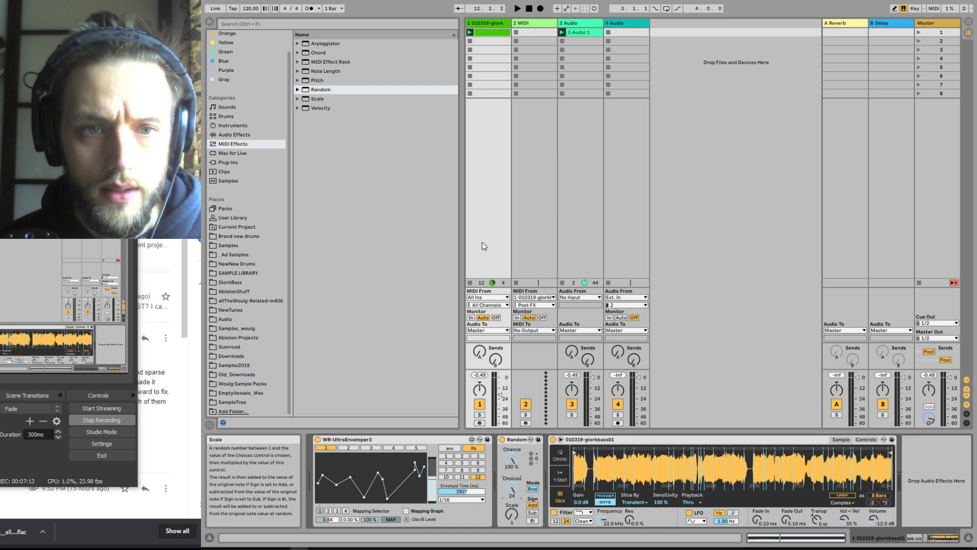
# Transpose the sustained note in track 1's MIDI clip up to C#1.
pyautogui.click(484, 32)
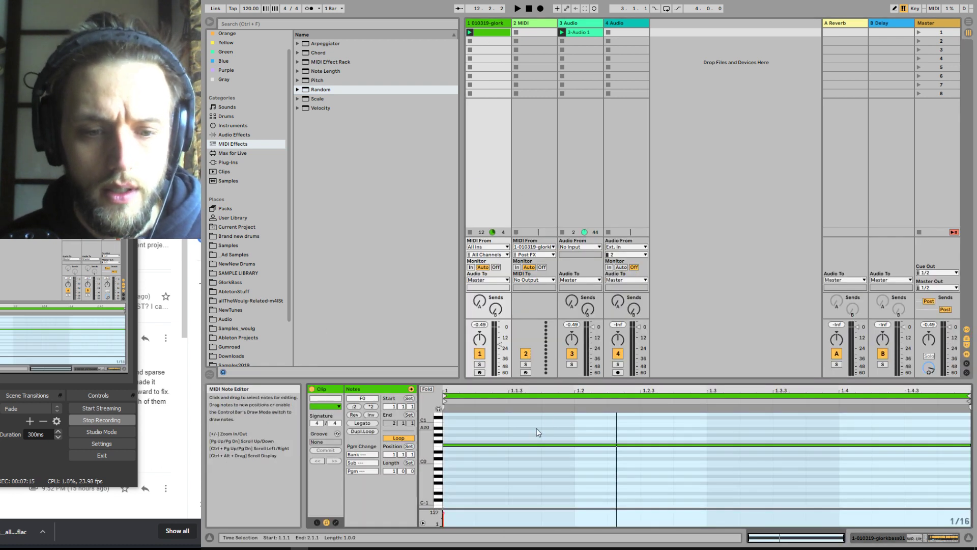
pyautogui.press('Up')
pyautogui.press('Up')
pyautogui.press('Up')
pyautogui.press('Up')
pyautogui.press('Up')
pyautogui.press('Up')
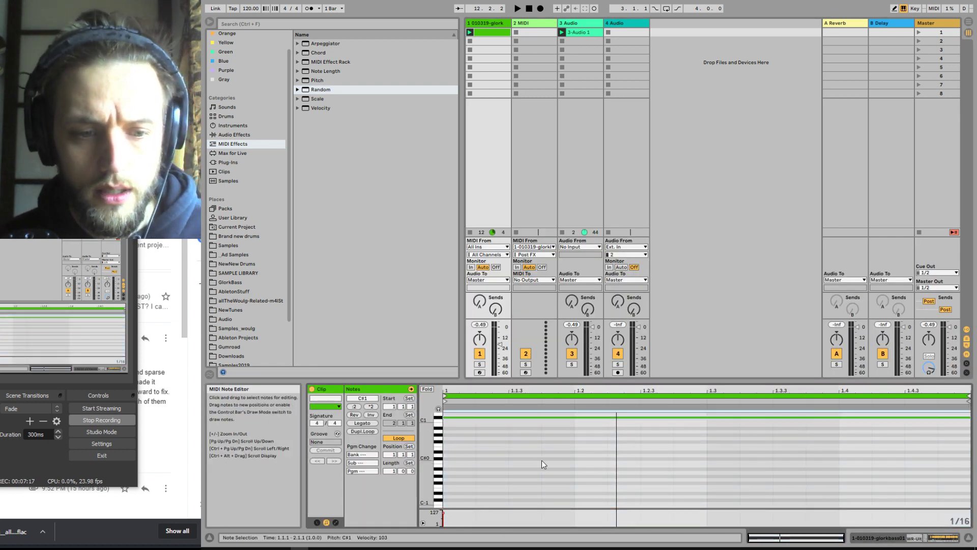
# Assign mapping 1 to Simpler's Filter Freq and mapping 2 to Filter Res, and choose another filter type.
pyautogui.click(490, 21)
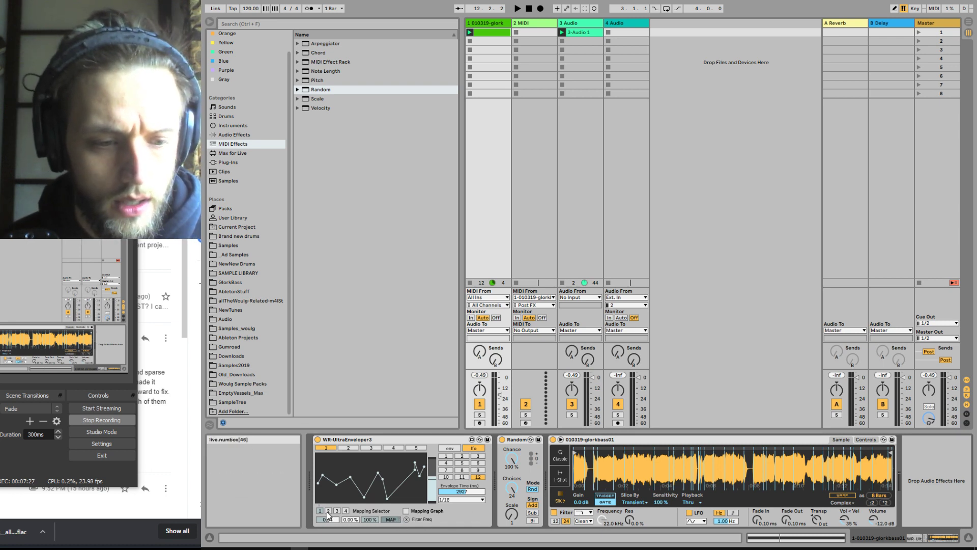
pyautogui.click(630, 521)
pyautogui.click(583, 512)
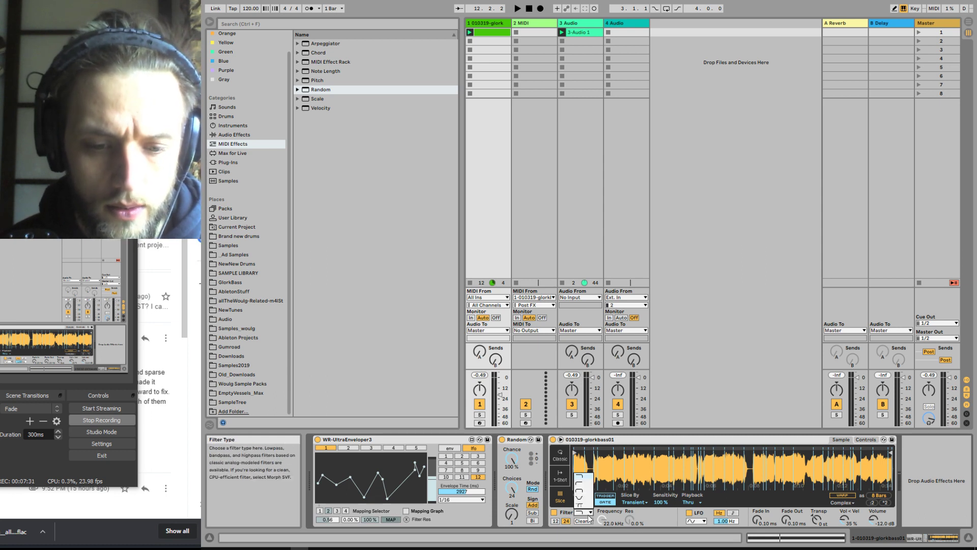
pyautogui.click(586, 486)
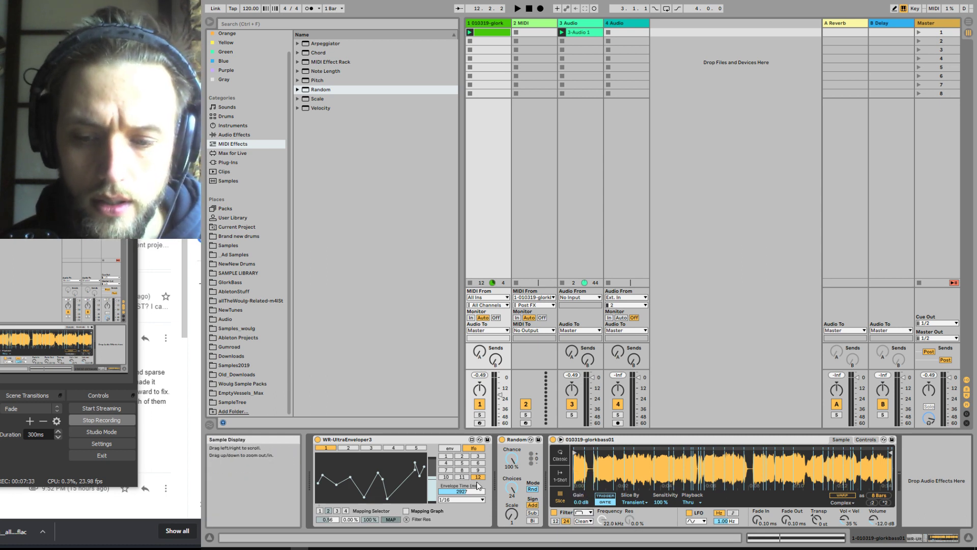
# Assign mapping 3 of WR-UltraEnveloper3 to Simpler's Transpose.
pyautogui.click(336, 511)
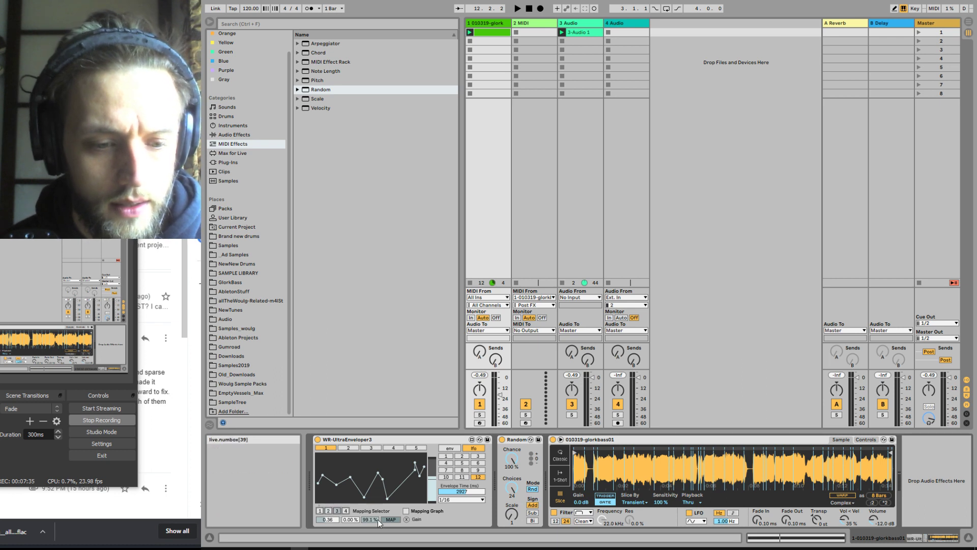
pyautogui.click(820, 518)
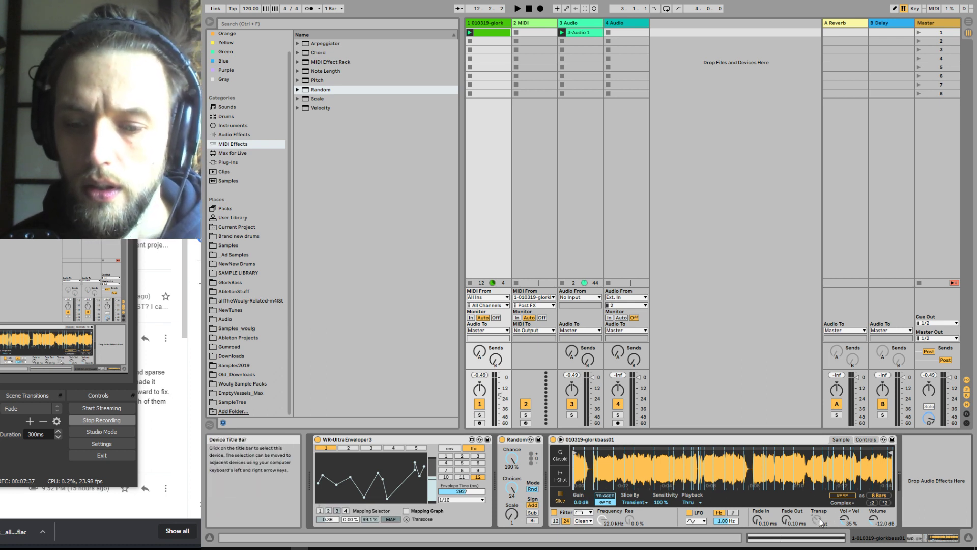
# Warp Simpler's sample in Texture mode with Grain Size 40.74, and double its warped length twice.
pyautogui.click(845, 503)
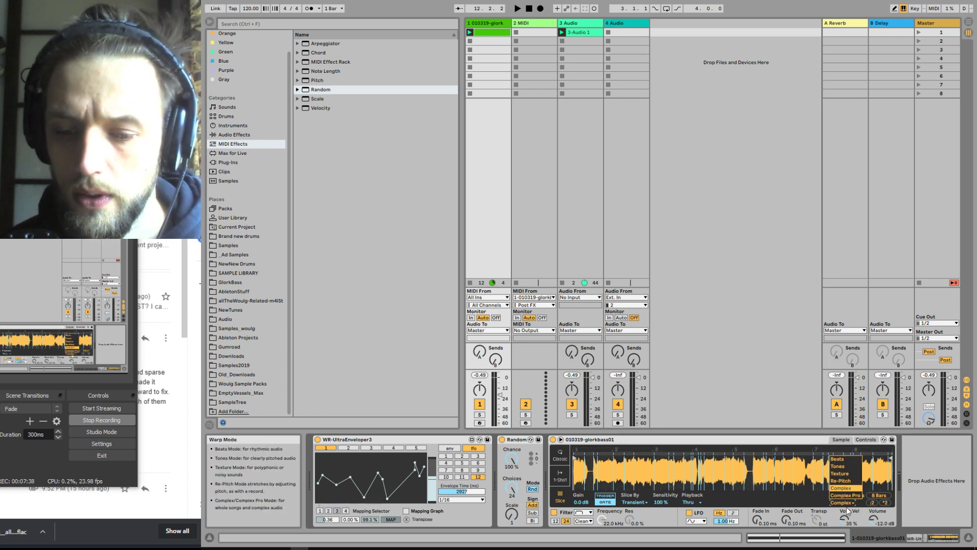
pyautogui.click(840, 477)
pyautogui.moveTo(786, 503); pyautogui.dragTo(786, 515)
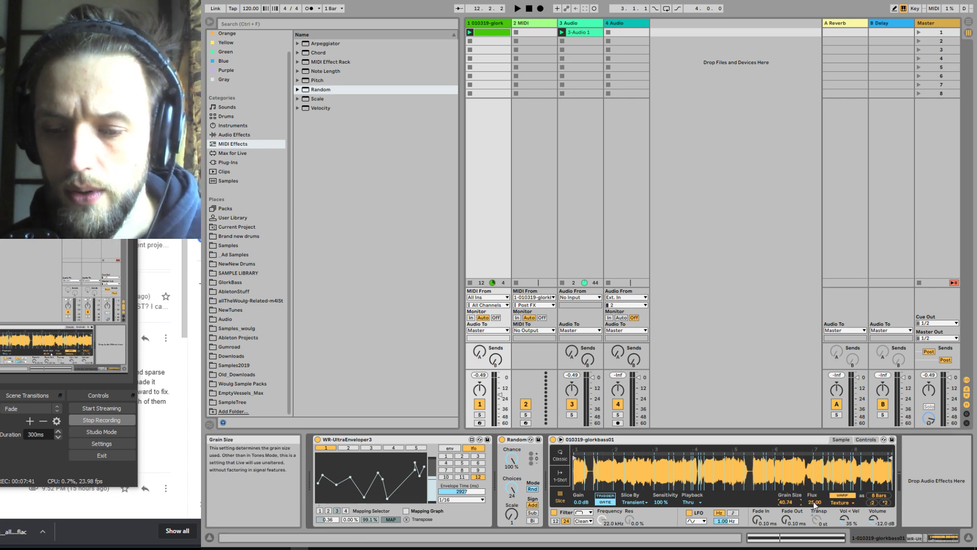
pyautogui.doubleClick(885, 502)
pyautogui.moveTo(723, 474); pyautogui.dragTo(713, 443)
# Add the OTT preset of Multiband Dynamics after Simpler on track 1.
pyautogui.click(234, 134)
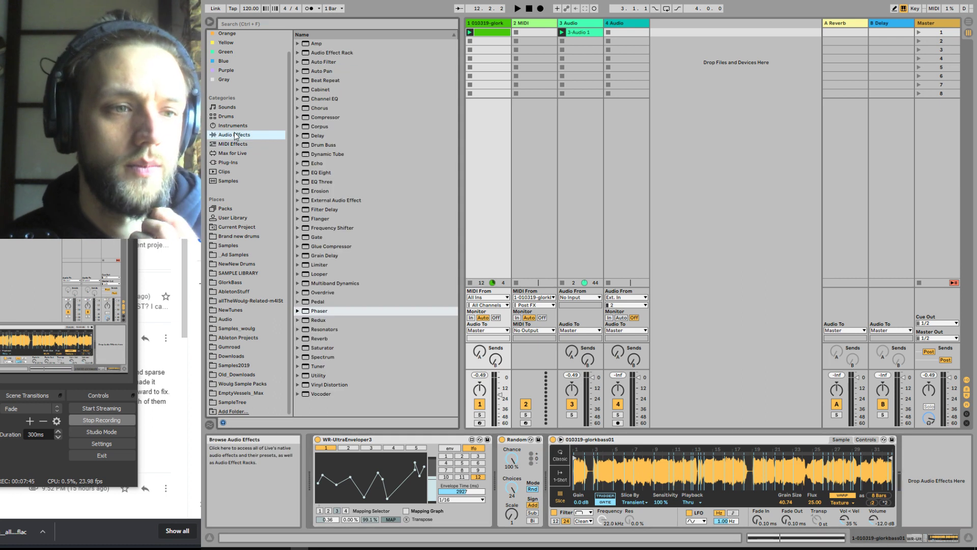
pyautogui.click(331, 283)
pyautogui.moveTo(326, 348); pyautogui.dragTo(913, 491)
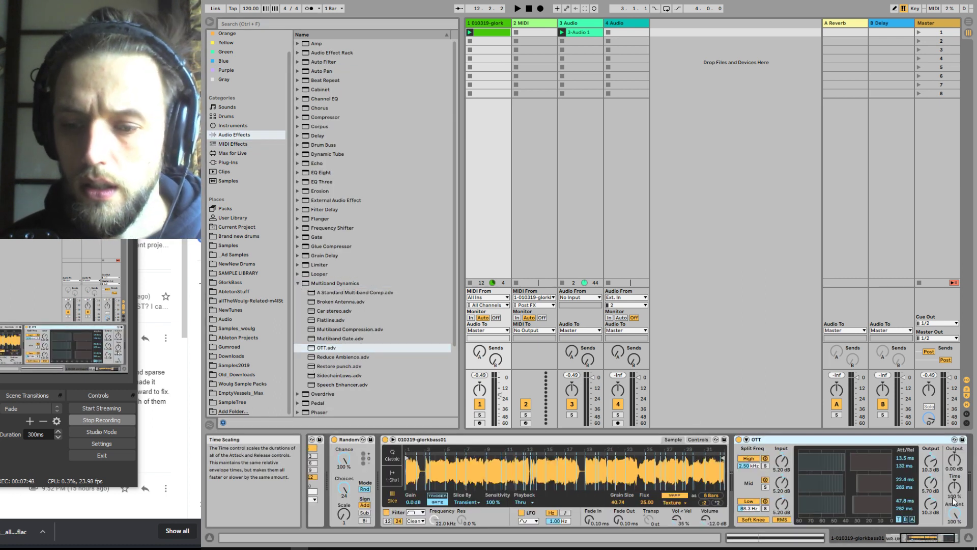
pyautogui.click(302, 284)
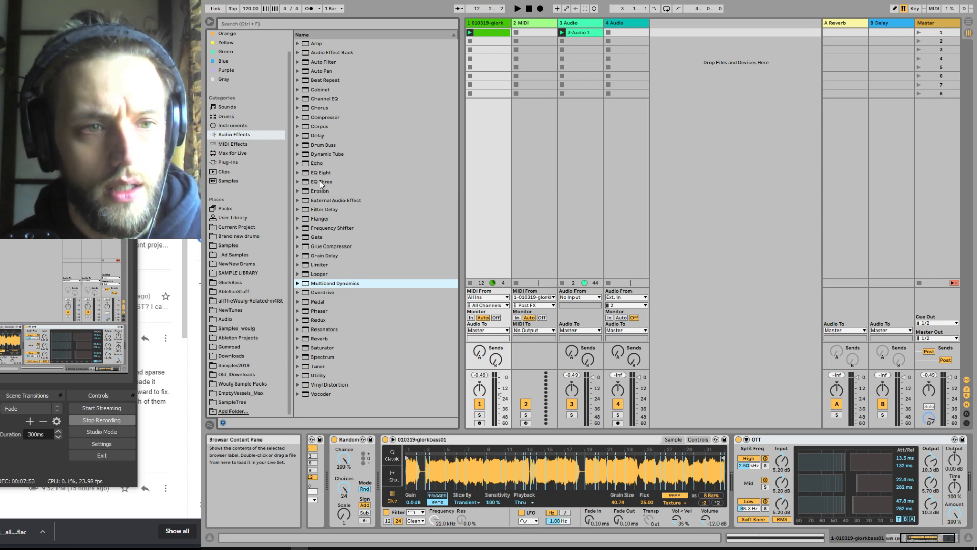
# Insert a Delay between Simpler and OTT, with both channels in Time mode and the delay time at 1.00 ms.
pyautogui.click(316, 136)
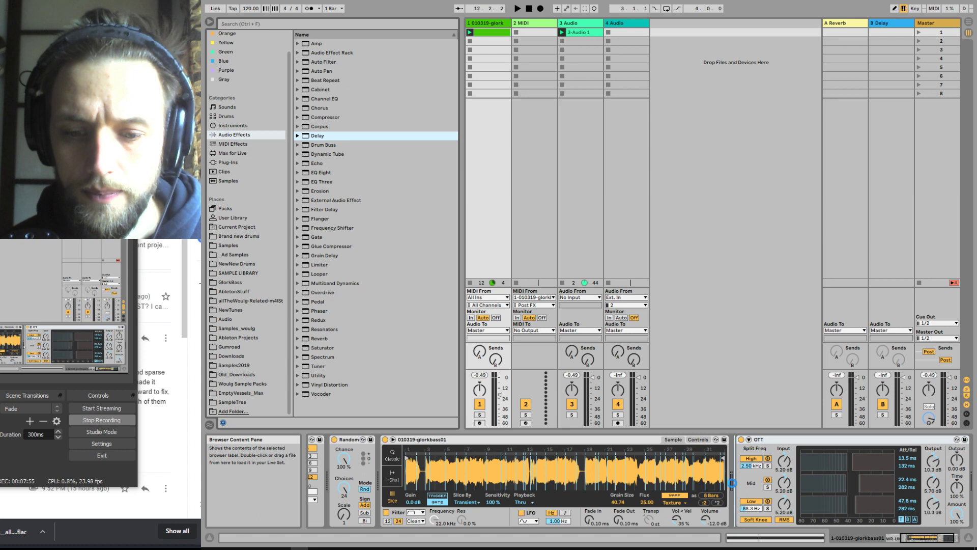
pyautogui.press('Return')
pyautogui.click(748, 456)
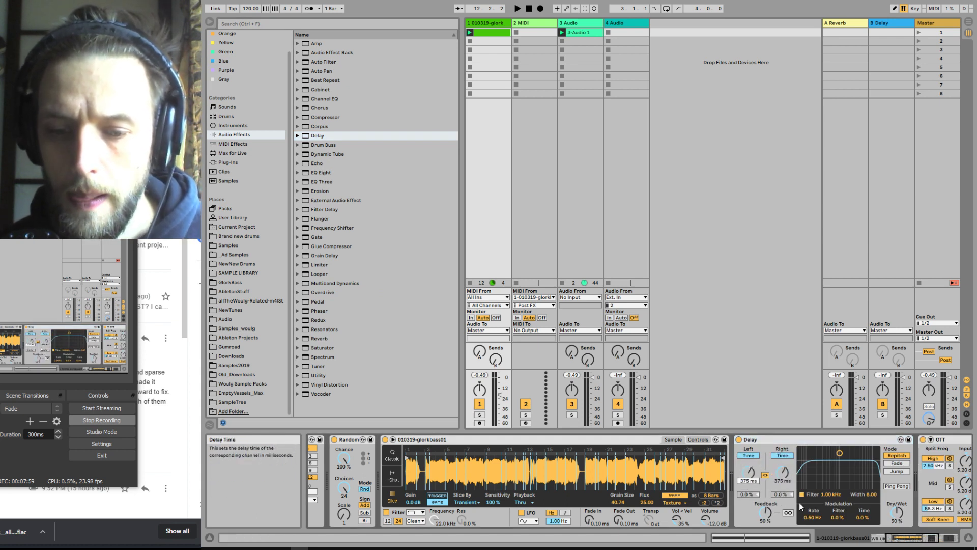
pyautogui.doubleClick(755, 472)
# Assign mapping 4 to the Delay's filter frequency and set the Delay's Feedback to 95 %.
pyautogui.moveTo(909, 539); pyautogui.dragTo(891, 540)
pyautogui.click(346, 511)
pyautogui.moveTo(898, 540); pyautogui.dragTo(904, 541)
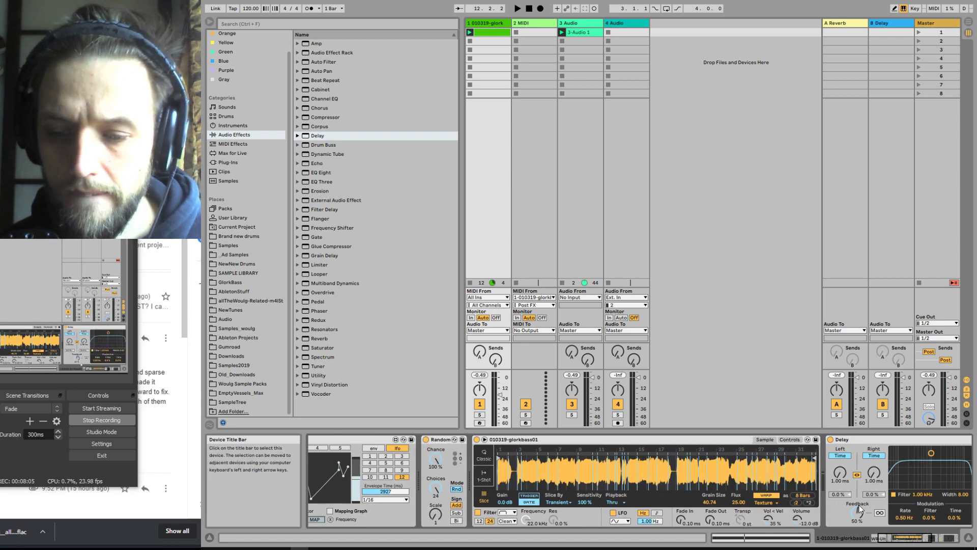
pyautogui.moveTo(858, 512); pyautogui.dragTo(856, 546)
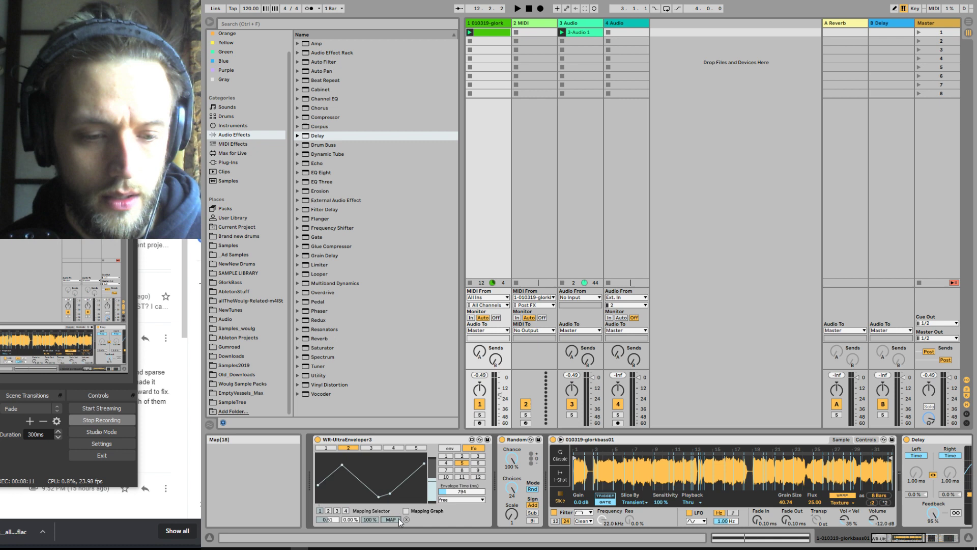
# Map the second modulator's LFO to the Delay's time, filter width and Dry/Wet, and set the Delay's mode to Fade.
pyautogui.moveTo(910, 539)
pyautogui.mouseDown()
pyautogui.moveTo(926, 540)
pyautogui.moveTo(901, 542)
pyautogui.mouseUp()
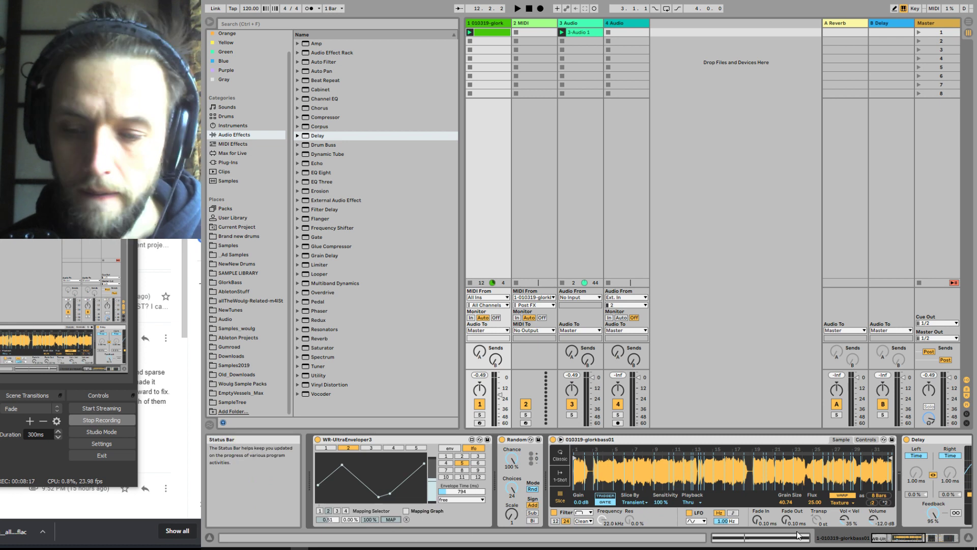
pyautogui.moveTo(902, 539); pyautogui.dragTo(926, 539)
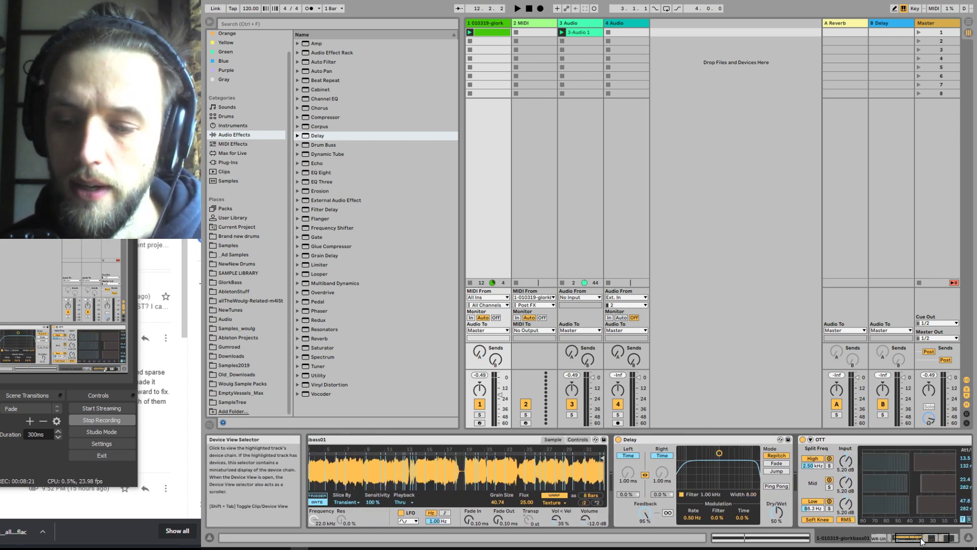
pyautogui.click(877, 539)
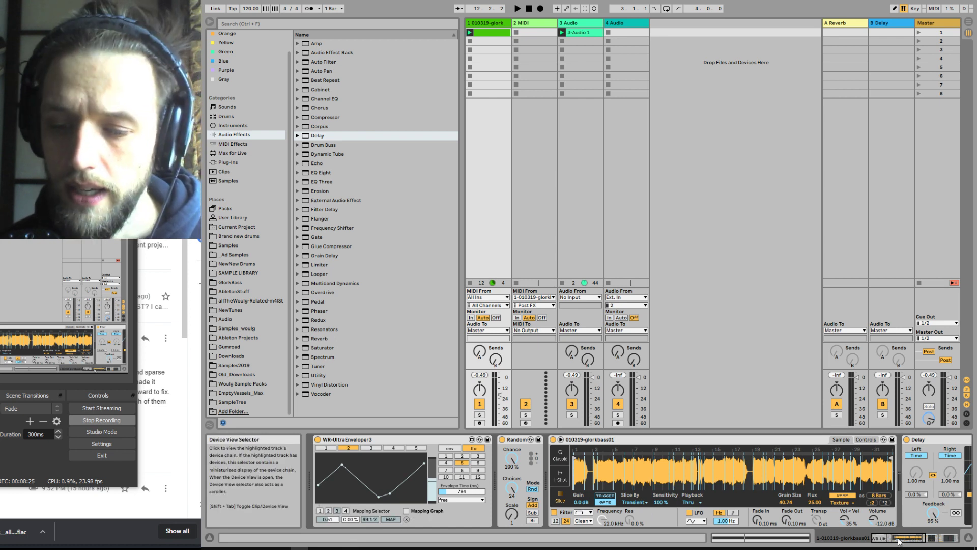
pyautogui.moveTo(899, 539); pyautogui.dragTo(922, 539)
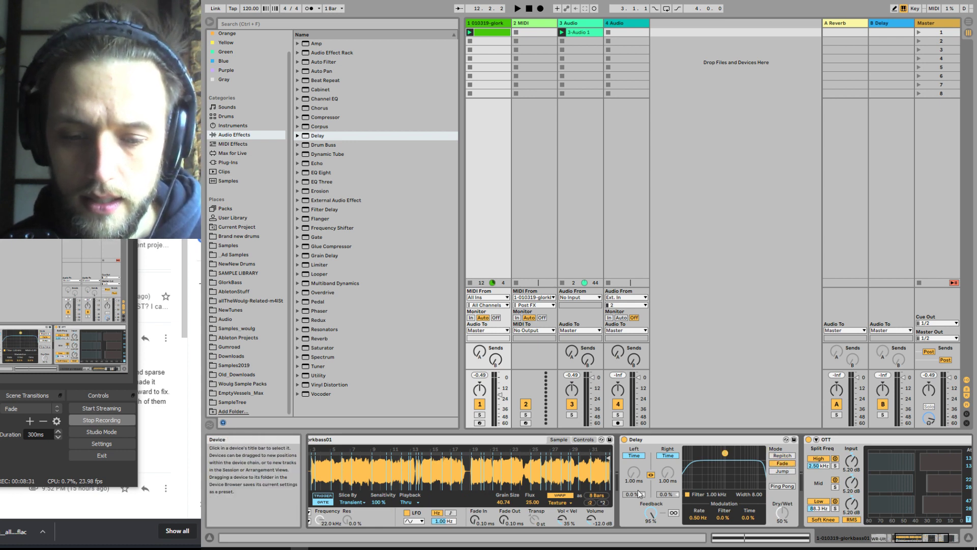
pyautogui.moveTo(915, 541); pyautogui.dragTo(894, 542)
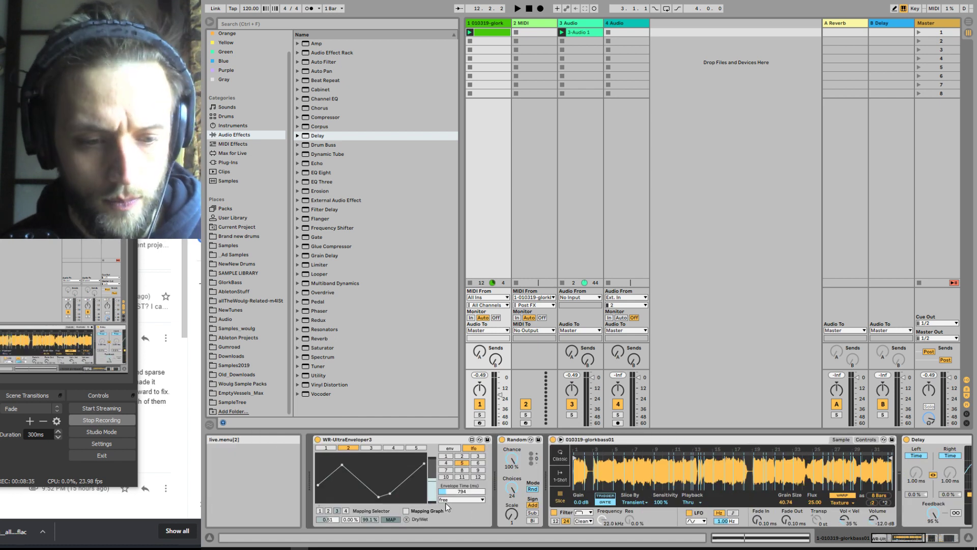
# Shape mapping graphs 1, 2 and 3 with breakpoint curves, leaving graph 4 linear, and close the Mapping window.
pyautogui.click(405, 512)
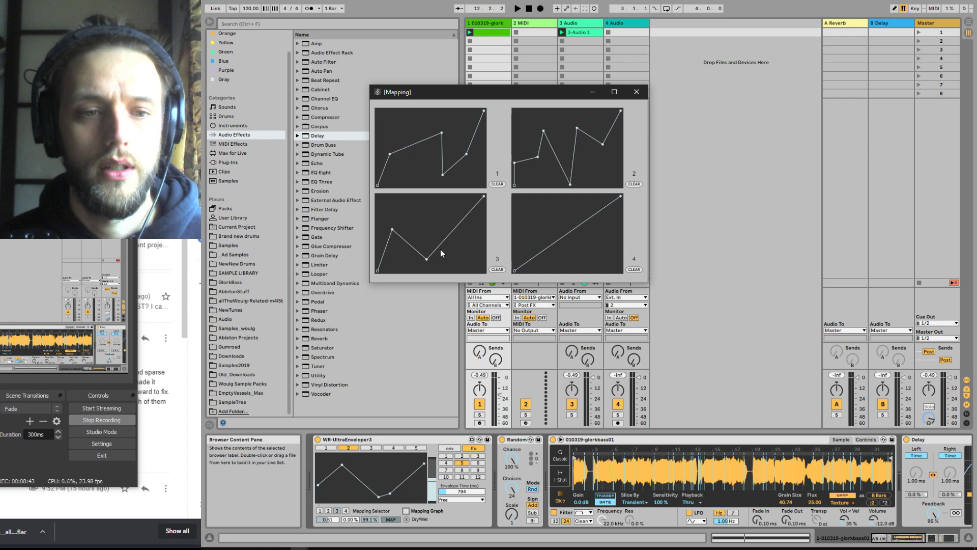
pyautogui.click(637, 89)
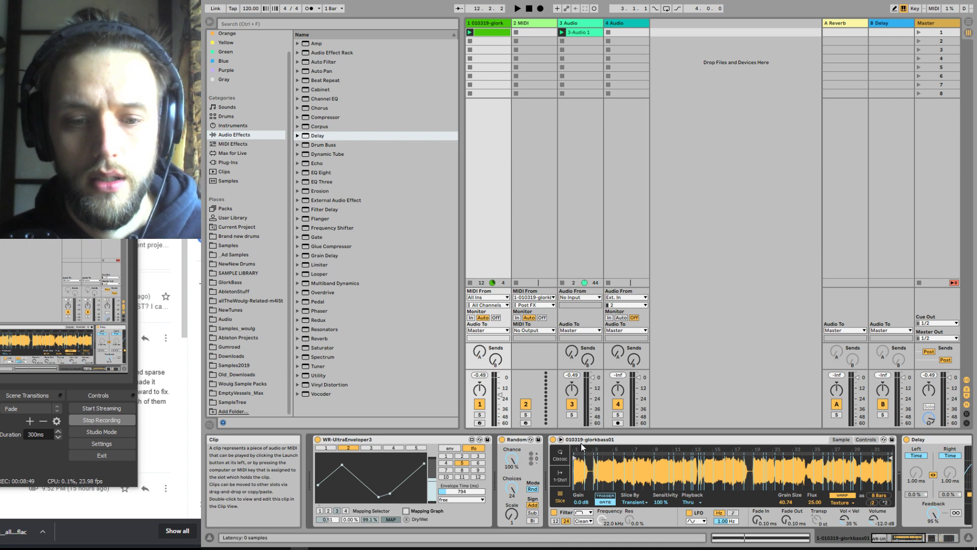
# Set track 3's audio input to 1-010319-glorkbass01 and arm the track for recording.
pyautogui.click(581, 297)
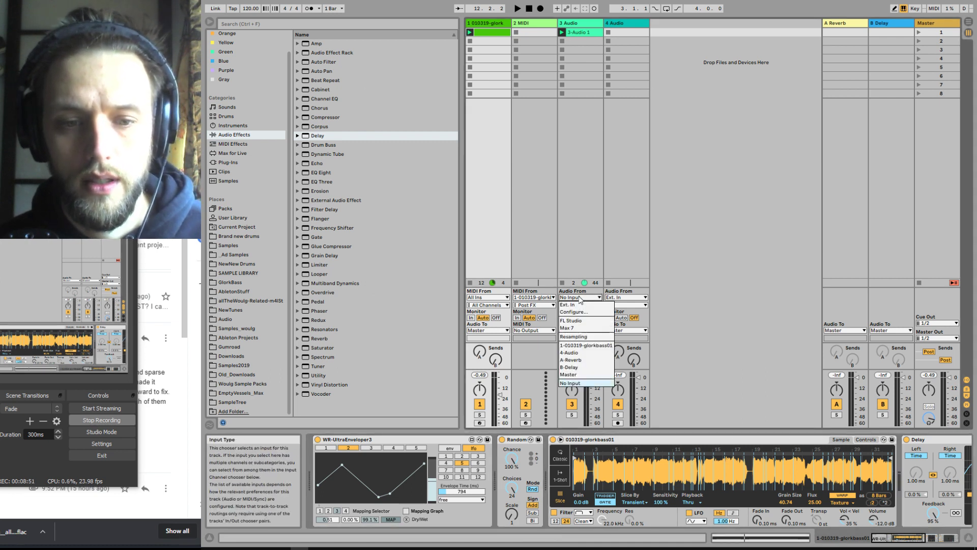
pyautogui.click(587, 345)
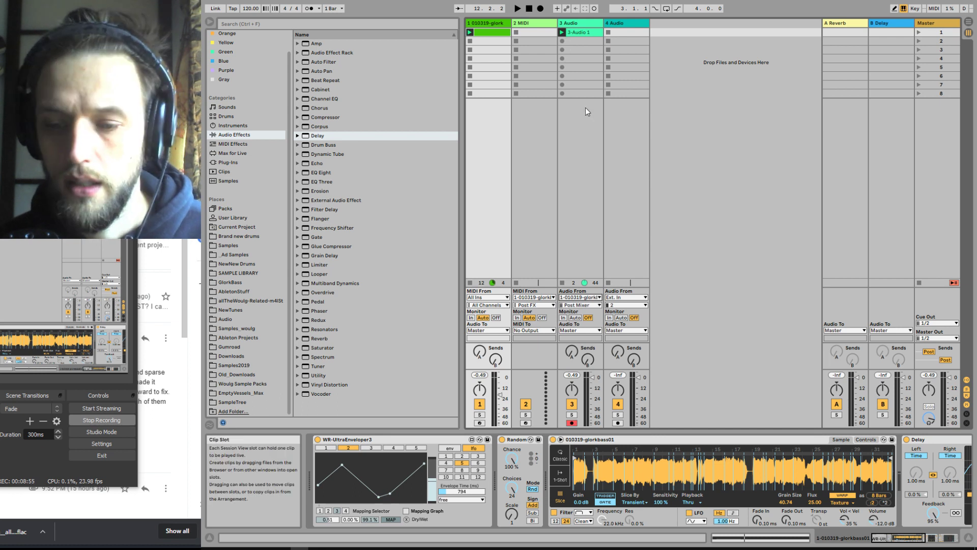
# Raise OTT's Output to 6.00 dB and add a Drum Buss after it.
pyautogui.click(968, 541)
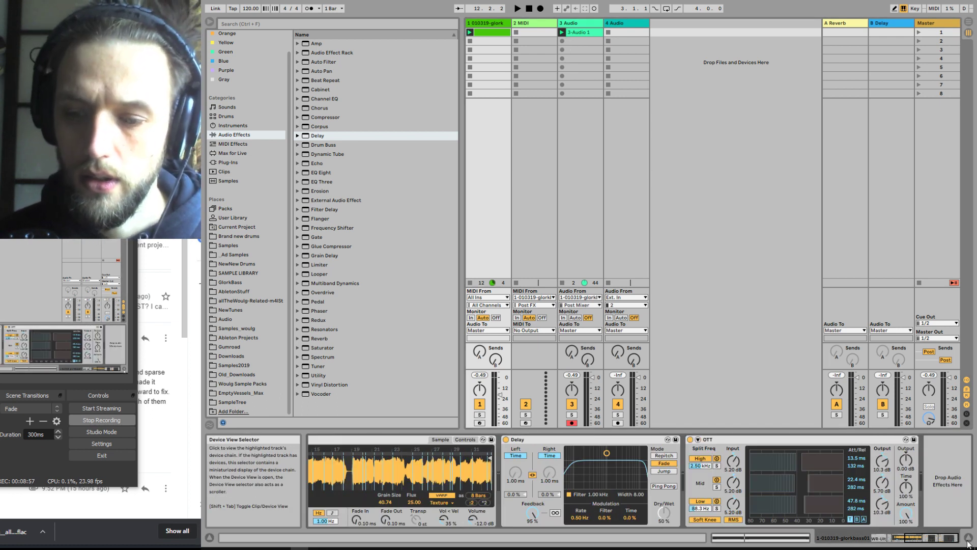
pyautogui.moveTo(906, 459); pyautogui.dragTo(906, 448)
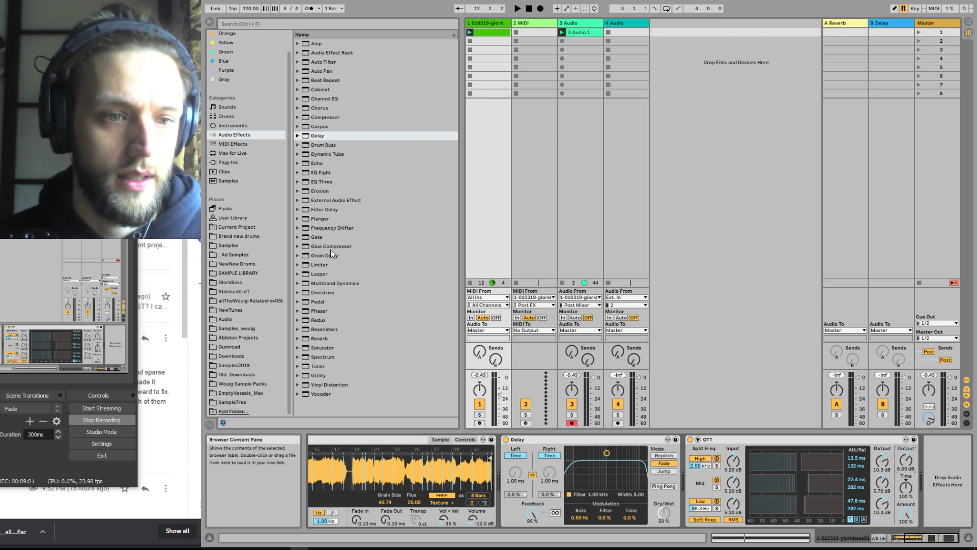
pyautogui.click(320, 145)
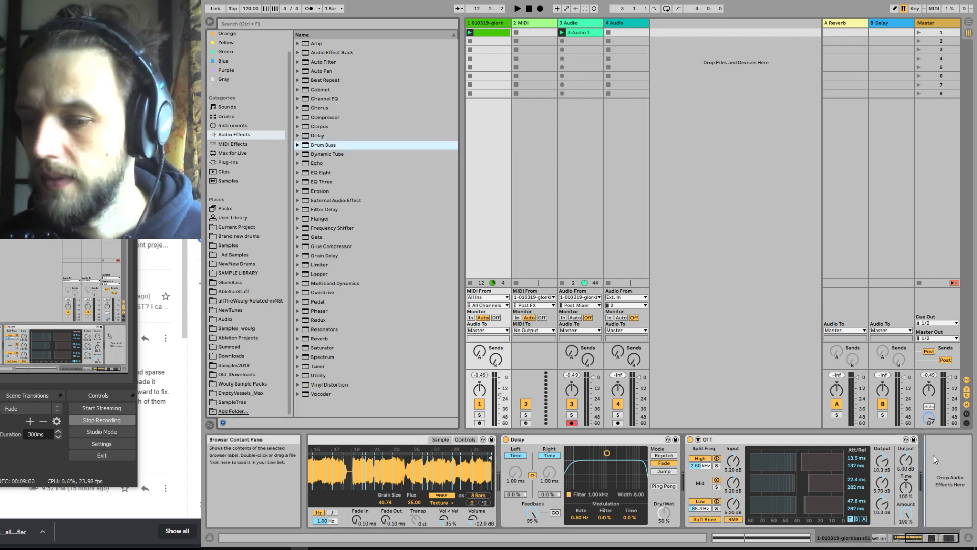
pyautogui.moveTo(933, 455); pyautogui.dragTo(934, 457)
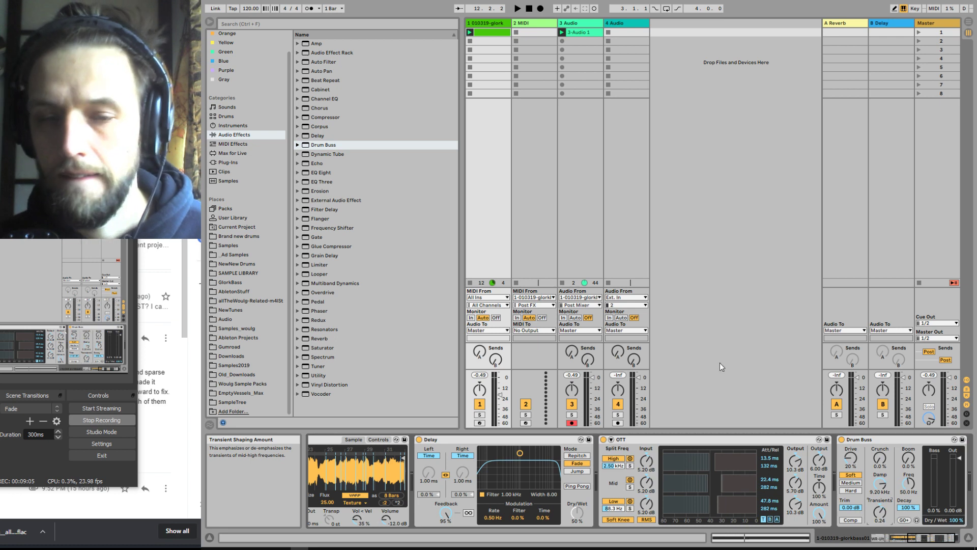
# Record track 1's output into track 3's second clip slot while viewing track 1's devices, and stop playback.
pyautogui.click(562, 40)
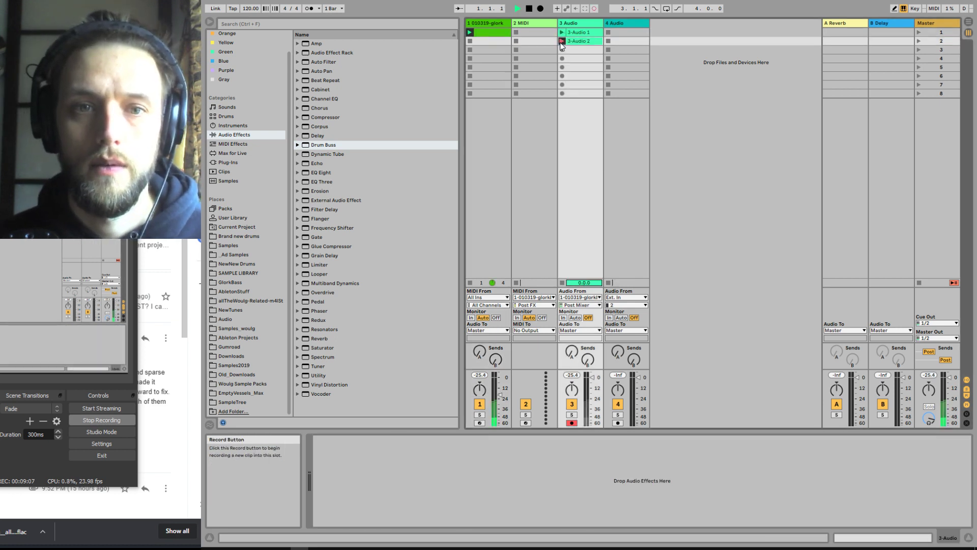
pyautogui.click(497, 23)
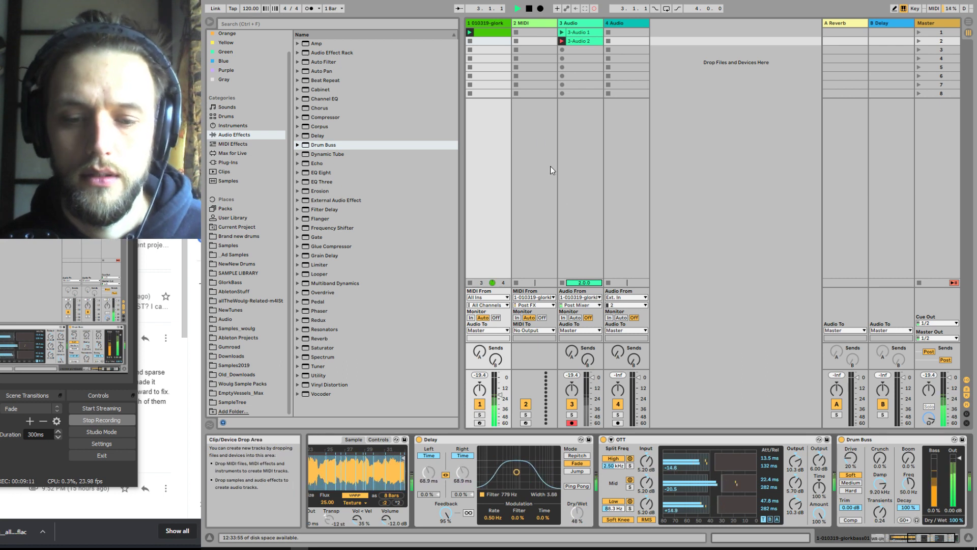
pyautogui.press('space')
# Shorten the C1 note in track 1's MIDI clip to end at 1.2.4 and place a duplicate after a short gap.
pyautogui.doubleClick(487, 33)
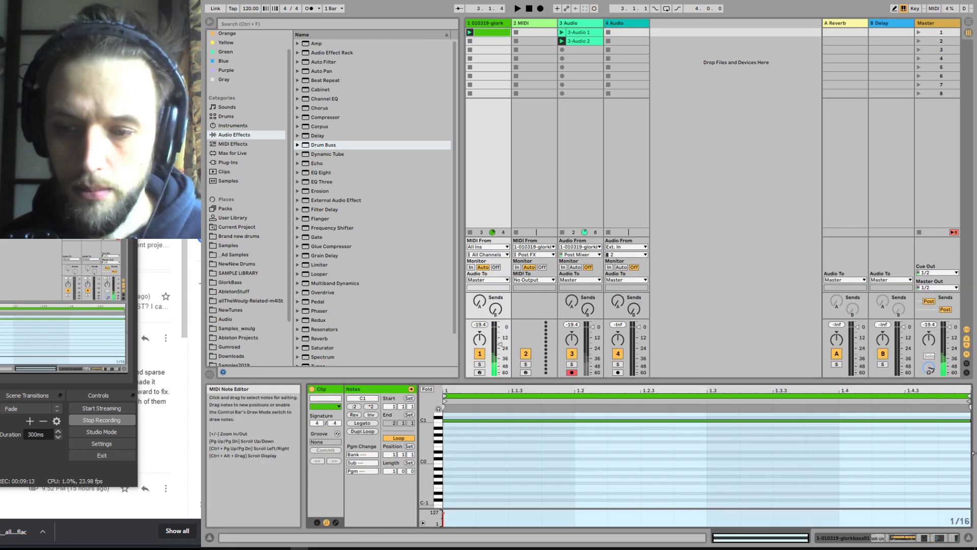
pyautogui.moveTo(969, 422); pyautogui.dragTo(665, 430)
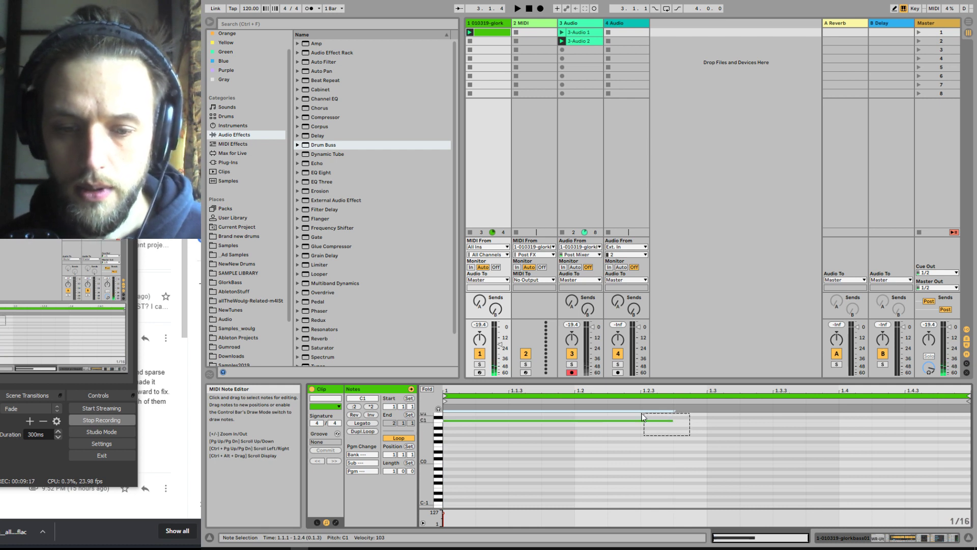
pyautogui.hotkey('ctrl', 'd')
pyautogui.press('Right')
pyautogui.press('Right')
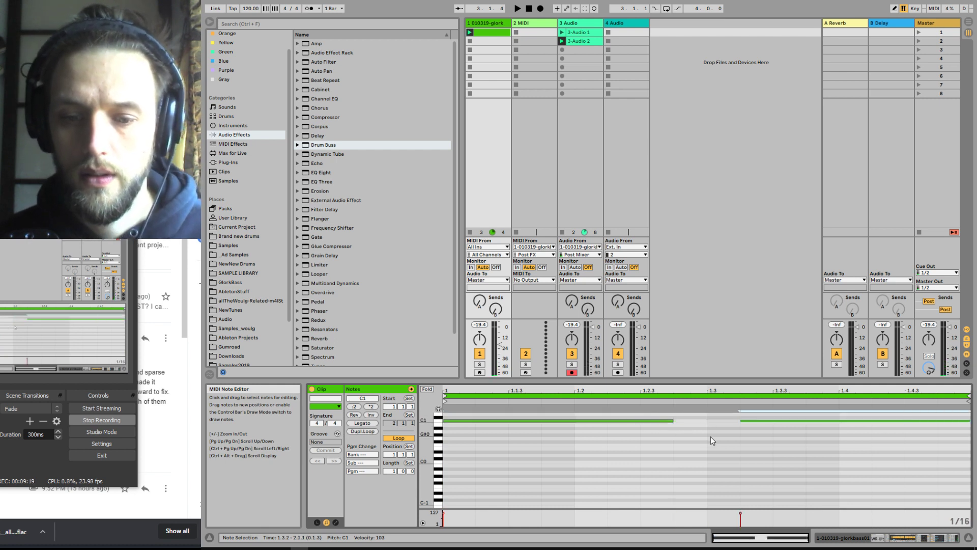
pyautogui.press('Left')
# Insert a Gate between the Delay and OTT on track 1, with Release at 0.37 ms.
pyautogui.click(493, 25)
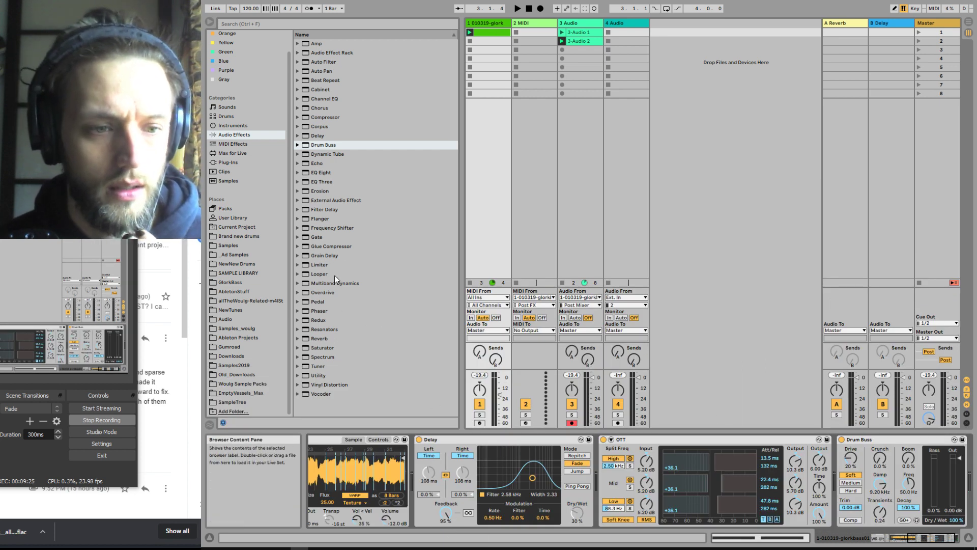
pyautogui.click(318, 237)
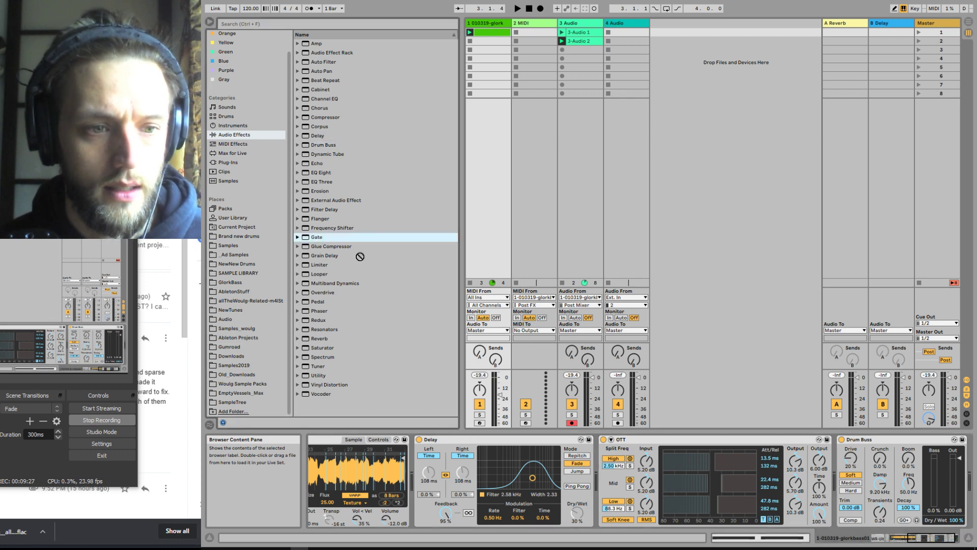
pyautogui.moveTo(646, 469); pyautogui.dragTo(613, 503)
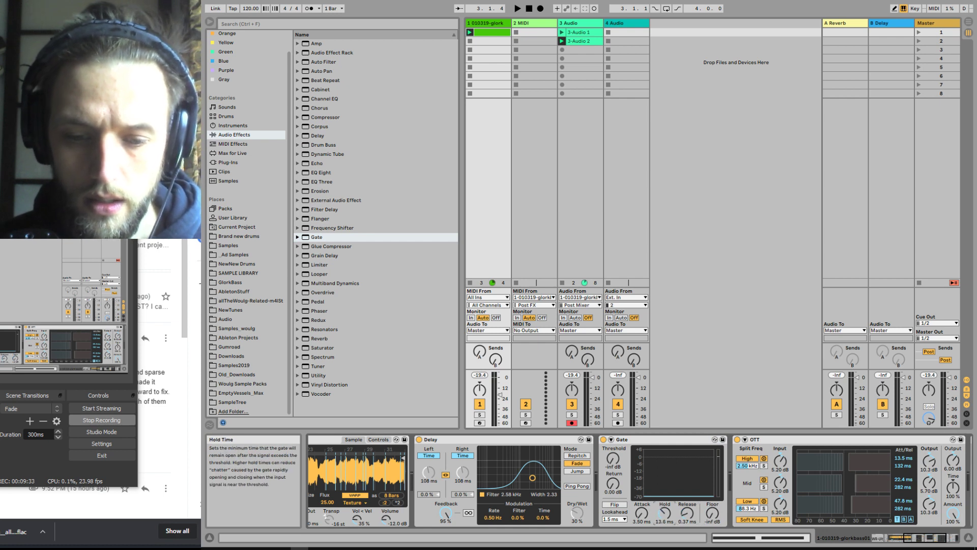
# Set the Gate's Hold to 2.68 ms and enable its sidechain with 1-010319-glorkbass01 Pre FX as the source.
pyautogui.click(611, 439)
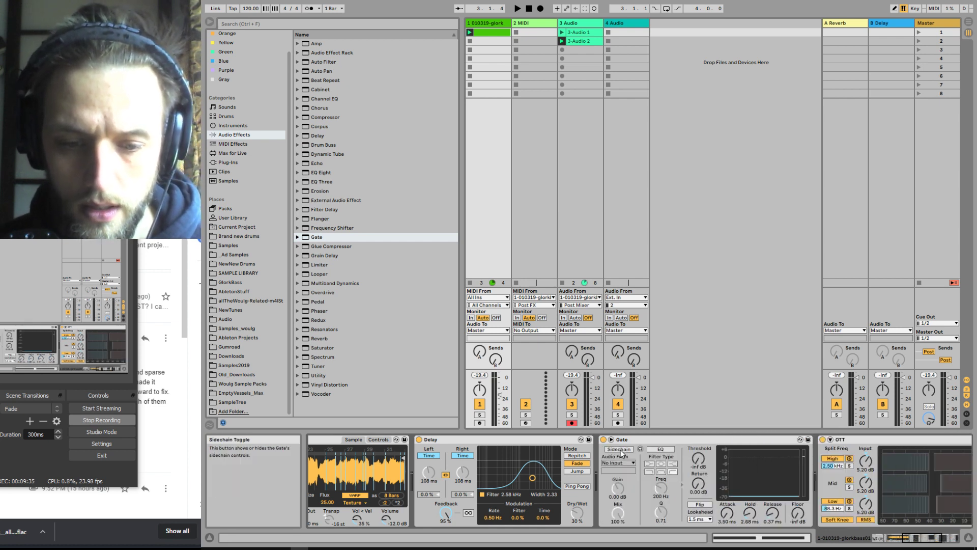
pyautogui.click(617, 463)
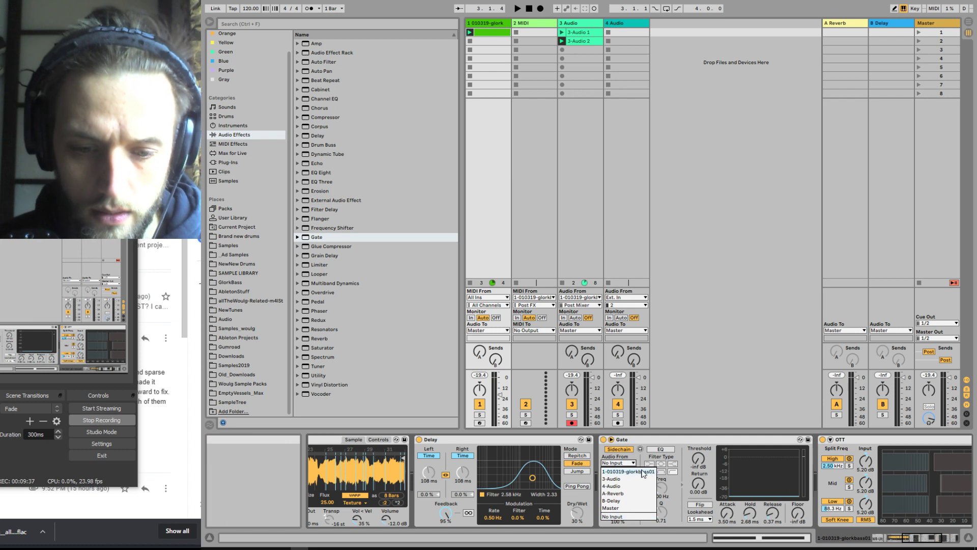
pyautogui.click(644, 472)
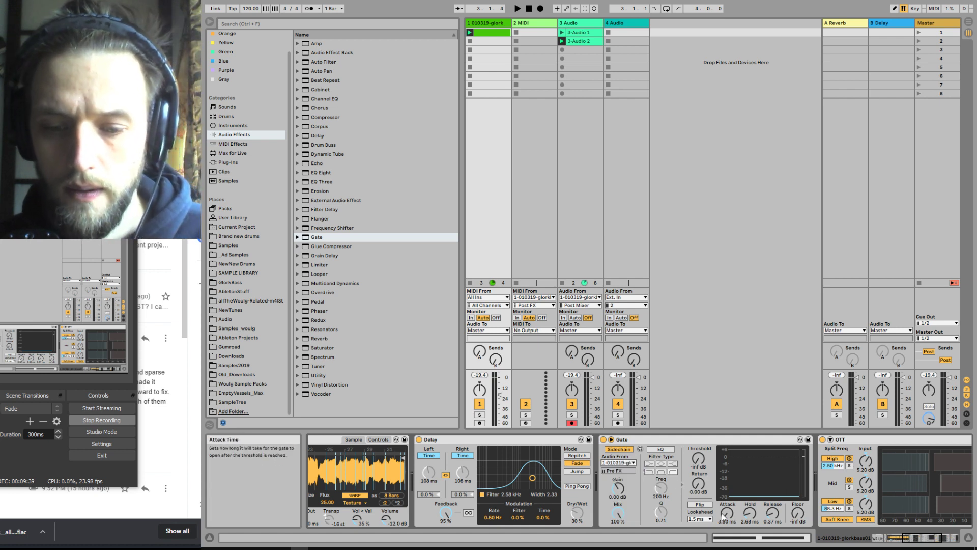
# Set the Gate's Threshold to -44.4 dB during playback and choose the 12 dB slope for Simpler's filter.
pyautogui.press('space')
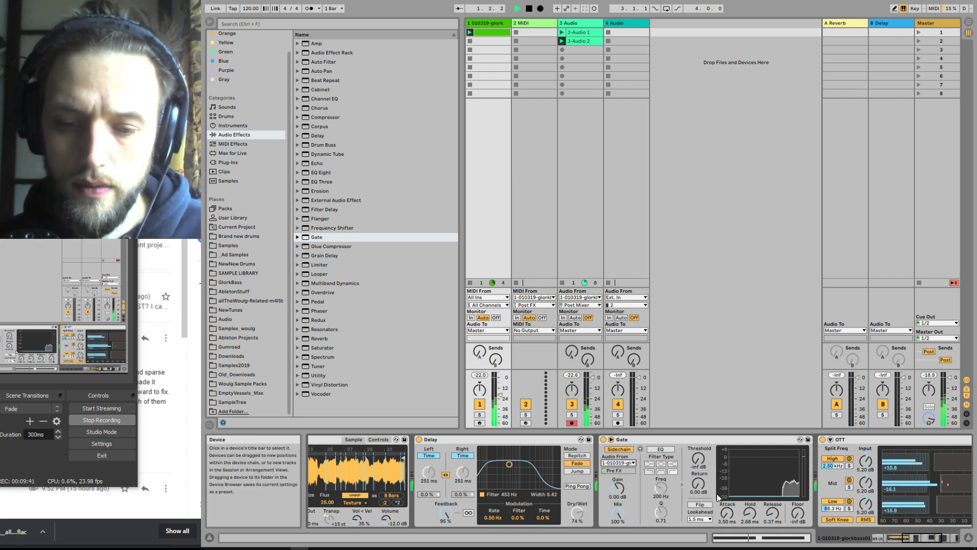
pyautogui.moveTo(697, 461); pyautogui.dragTo(697, 448)
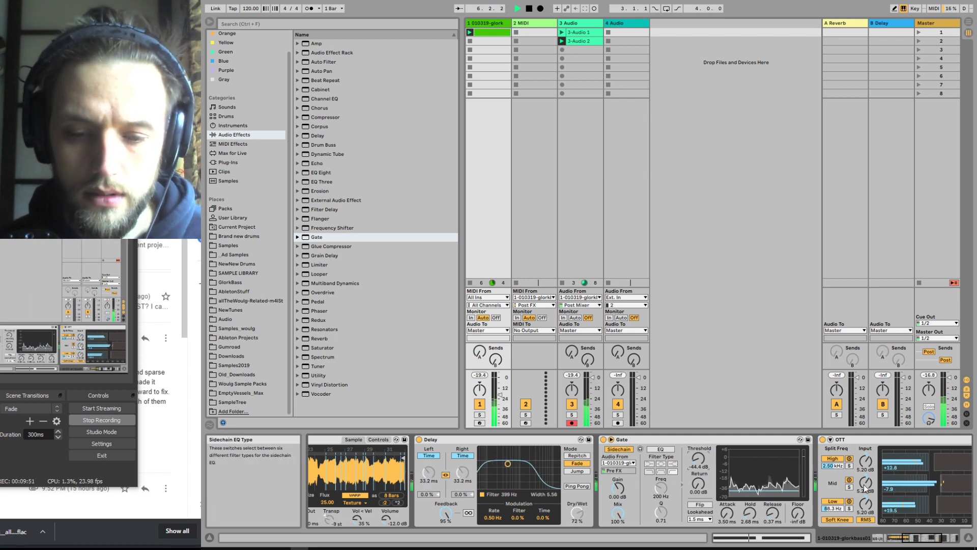
pyautogui.hscroll(-5, 626, 509)
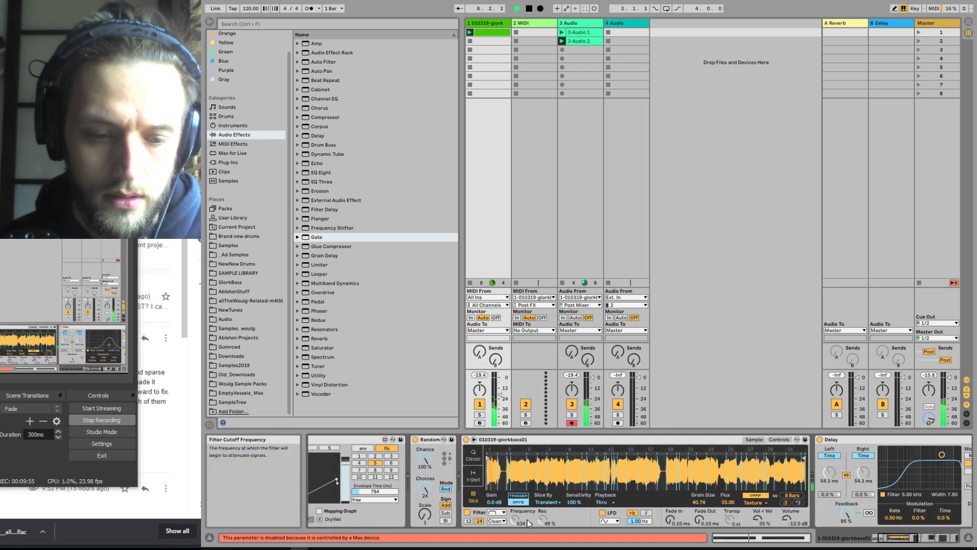
pyautogui.click(468, 521)
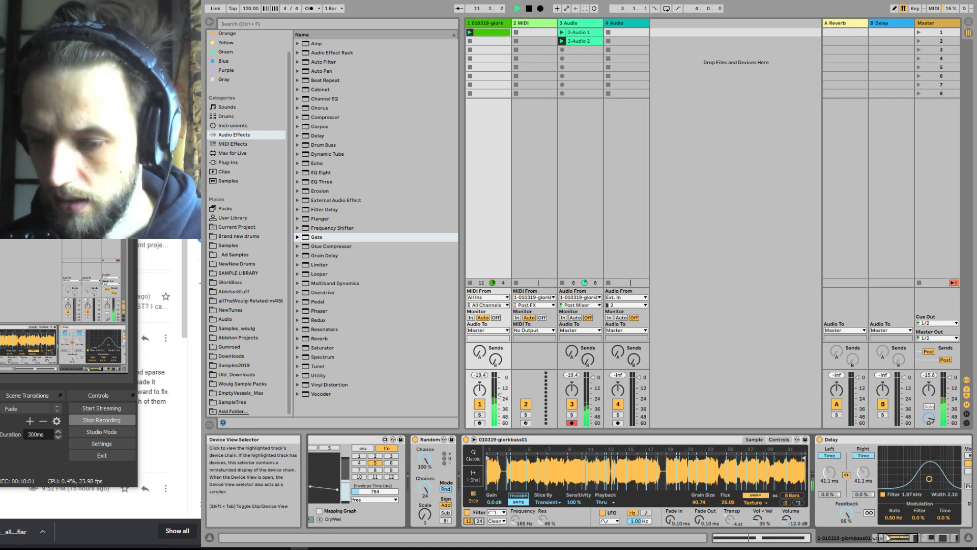
# Reduce the mapping maximums of WR-UltraEnveloper3's second LFO, with Dry/Wet at 18.8 % and Filter Freq at 94.5 %, lowering Filter Width too.
pyautogui.moveTo(900, 537); pyautogui.dragTo(889, 538)
pyautogui.click(348, 448)
pyautogui.moveTo(368, 520)
pyautogui.mouseDown()
pyautogui.moveTo(368, 544)
pyautogui.moveTo(374, 519)
pyautogui.mouseUp()
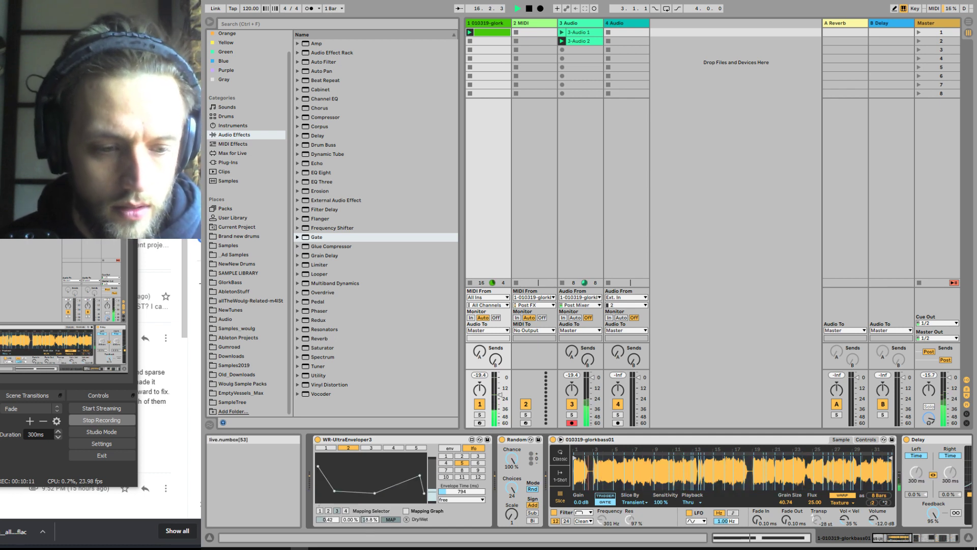
pyautogui.click(329, 511)
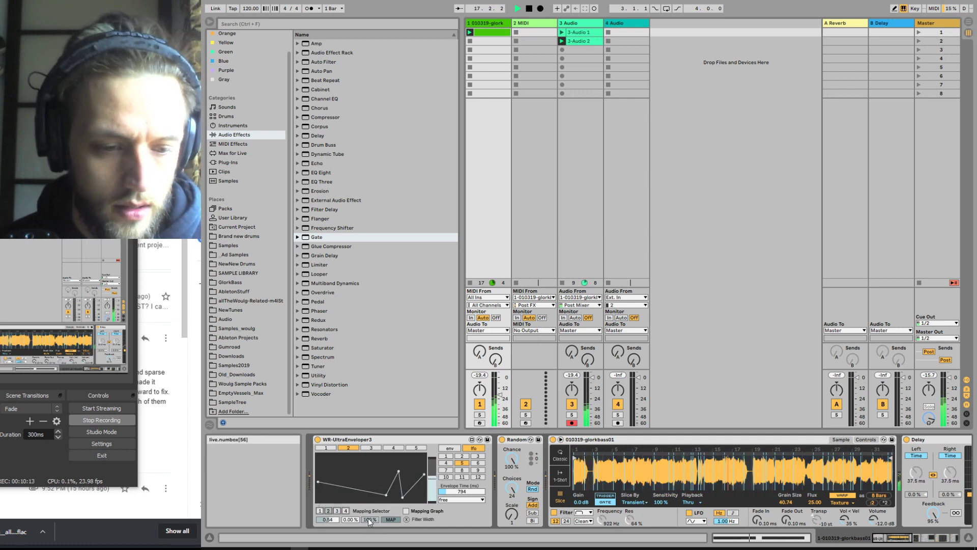
pyautogui.moveTo(368, 518); pyautogui.dragTo(368, 534)
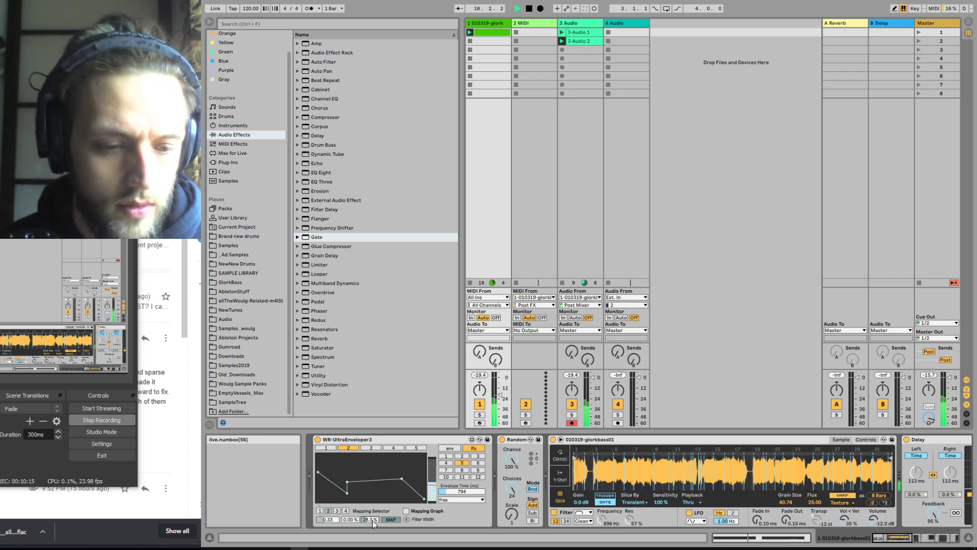
pyautogui.click(320, 510)
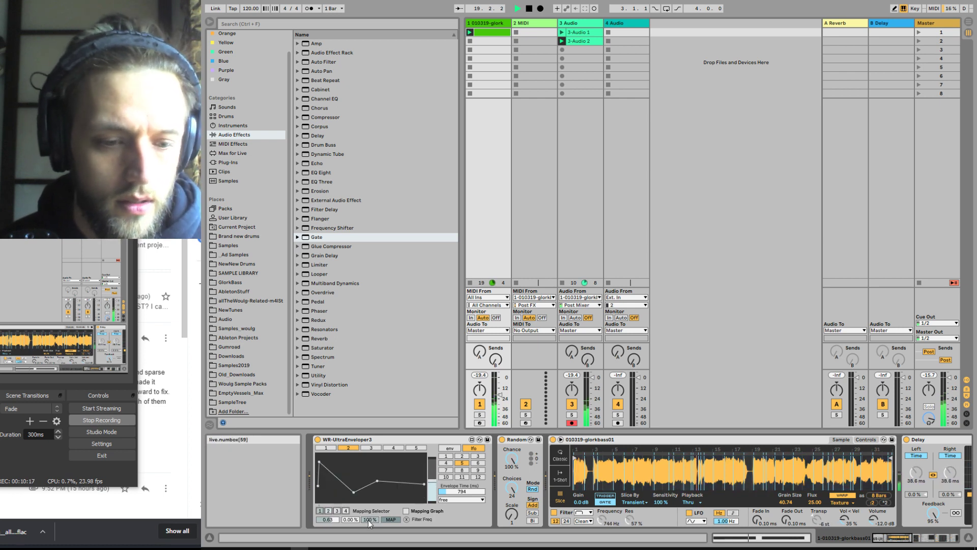
pyautogui.moveTo(368, 519); pyautogui.dragTo(368, 522)
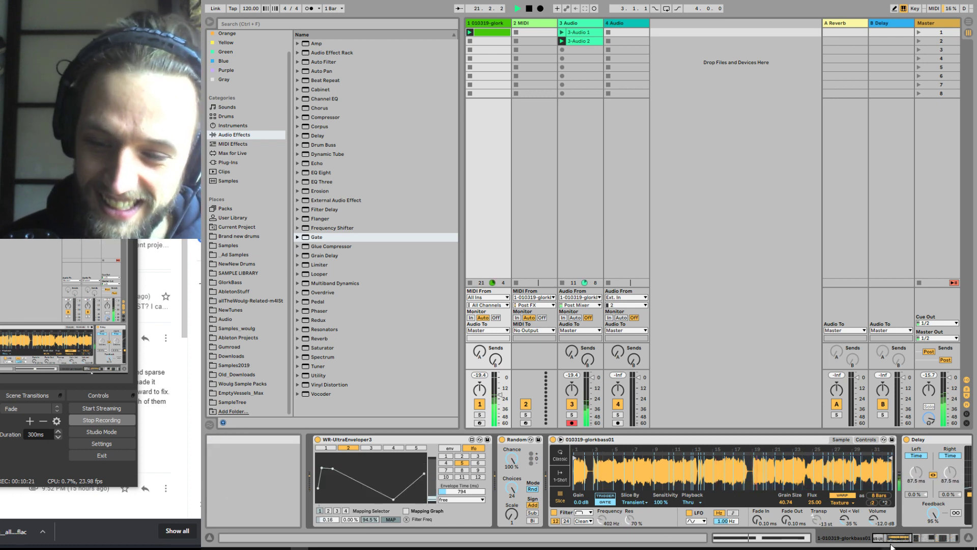
# Raise OTT's Amount to 81 % and its master Output to 18.1 dB, and stop playback.
pyautogui.moveTo(897, 538); pyautogui.dragTo(943, 538)
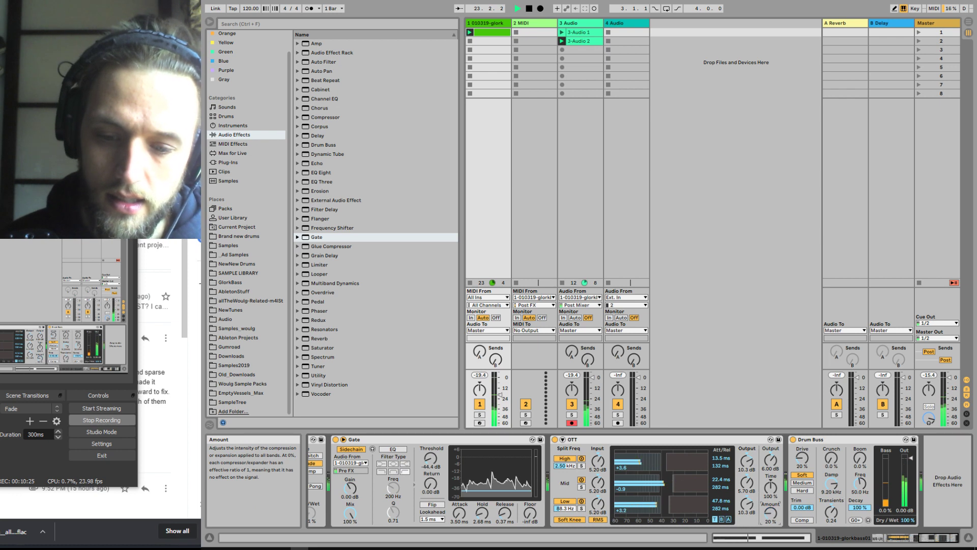
pyautogui.moveTo(771, 513); pyautogui.dragTo(771, 505)
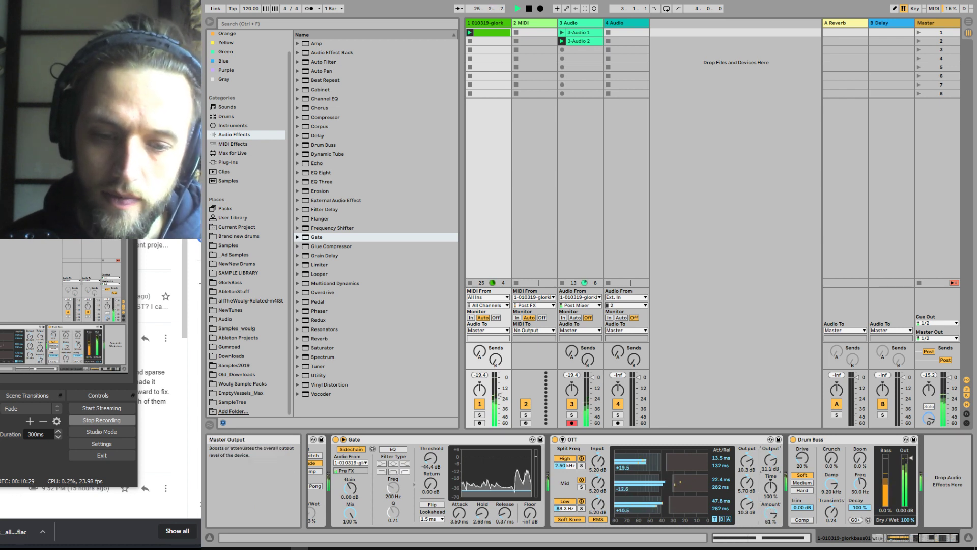
pyautogui.moveTo(771, 461); pyautogui.dragTo(770, 443)
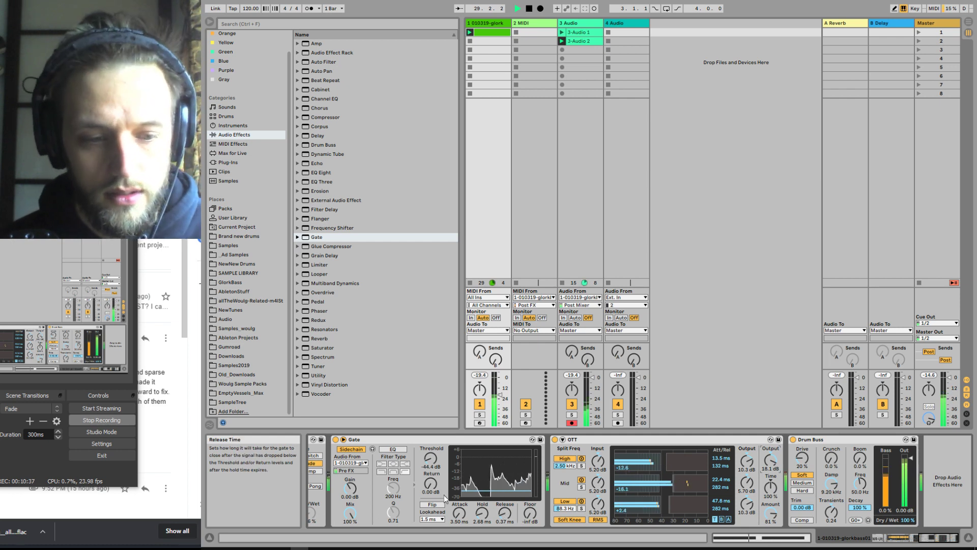
pyautogui.press('space')
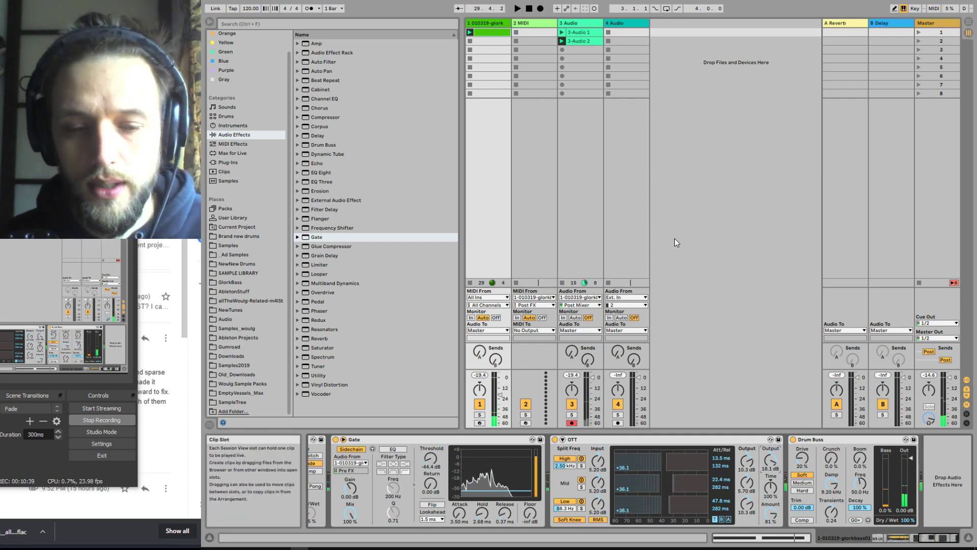
# Extend the C1 note in track 1's MIDI clip to end at 1.4.4 and stretch the clip to four bars.
pyautogui.moveTo(932, 537); pyautogui.dragTo(871, 535)
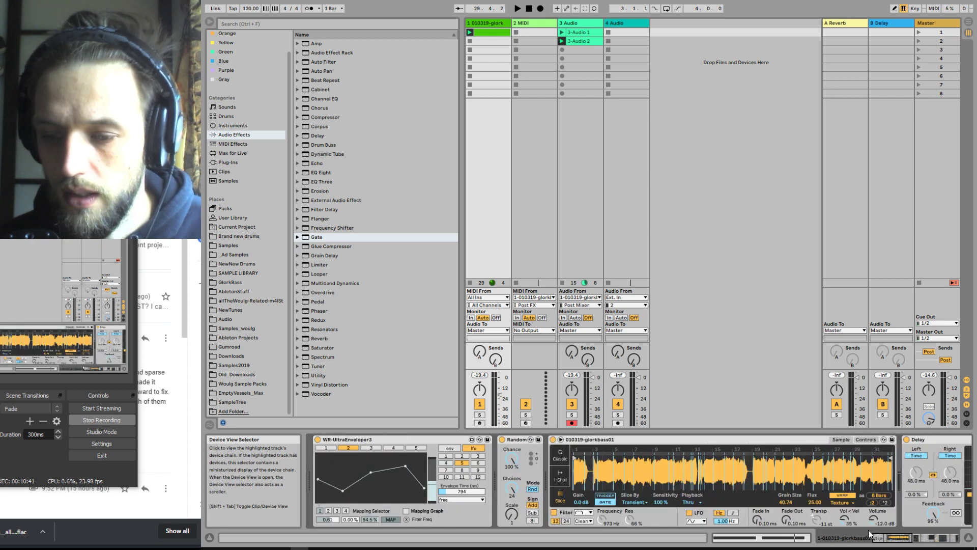
pyautogui.click(575, 49)
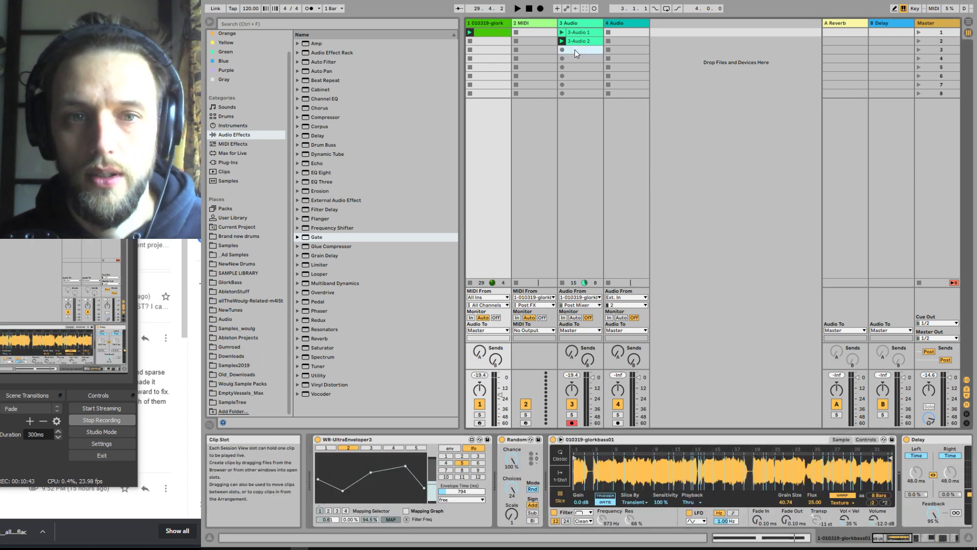
pyautogui.doubleClick(481, 31)
pyautogui.moveTo(666, 455)
pyautogui.mouseDown()
pyautogui.moveTo(643, 408)
pyautogui.moveTo(971, 428)
pyautogui.mouseUp()
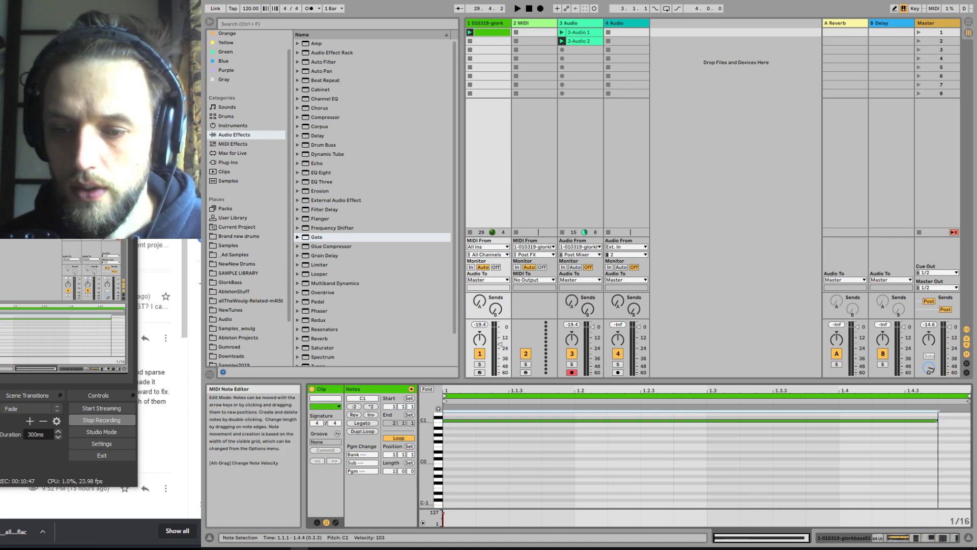
pyautogui.click(542, 453)
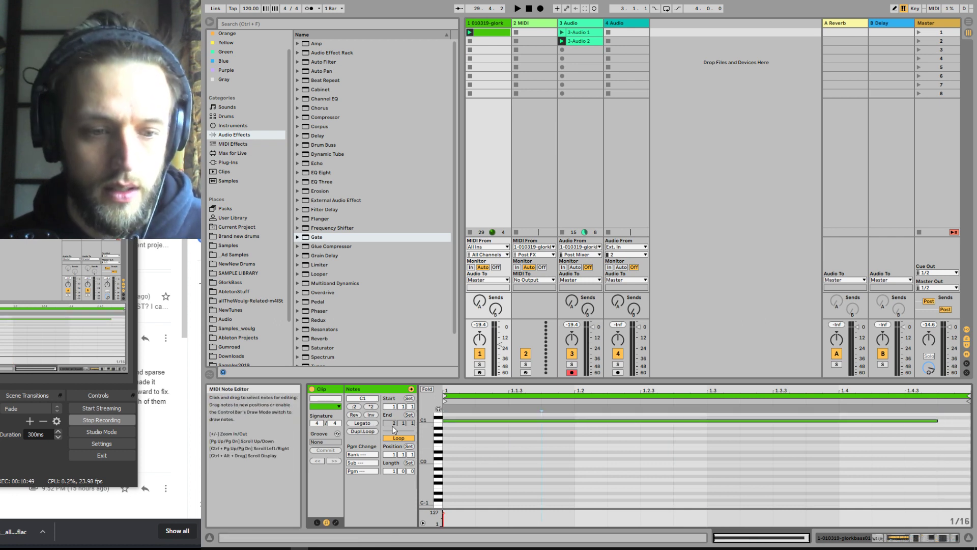
pyautogui.click(368, 407)
pyautogui.click(368, 405)
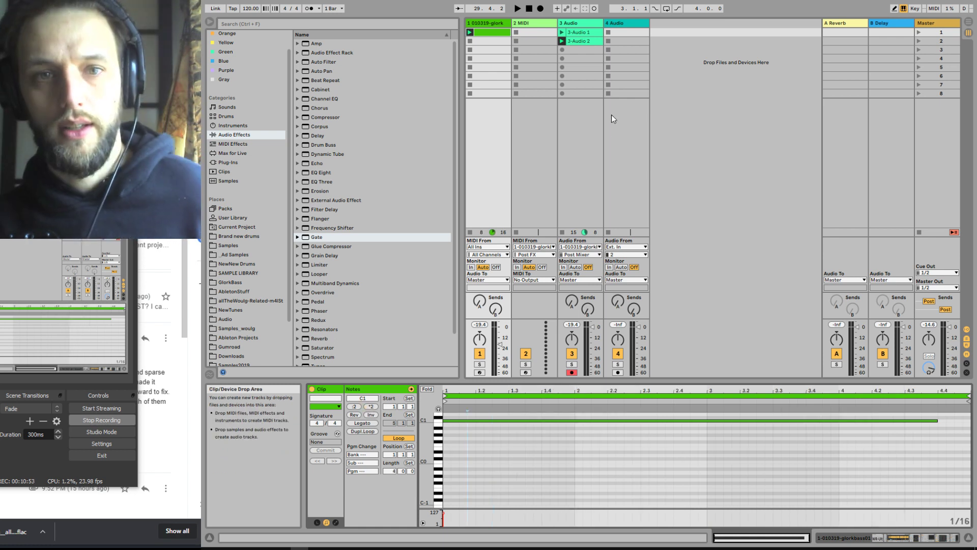
# Start recording track 1's output into track 3's third clip slot and bring up track 1's Simpler and Delay.
pyautogui.click(562, 49)
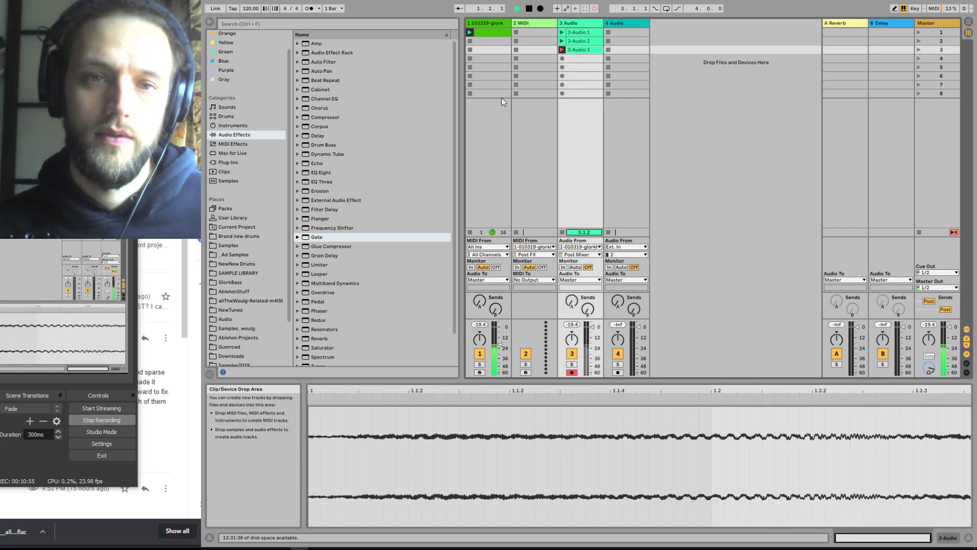
pyautogui.click(484, 24)
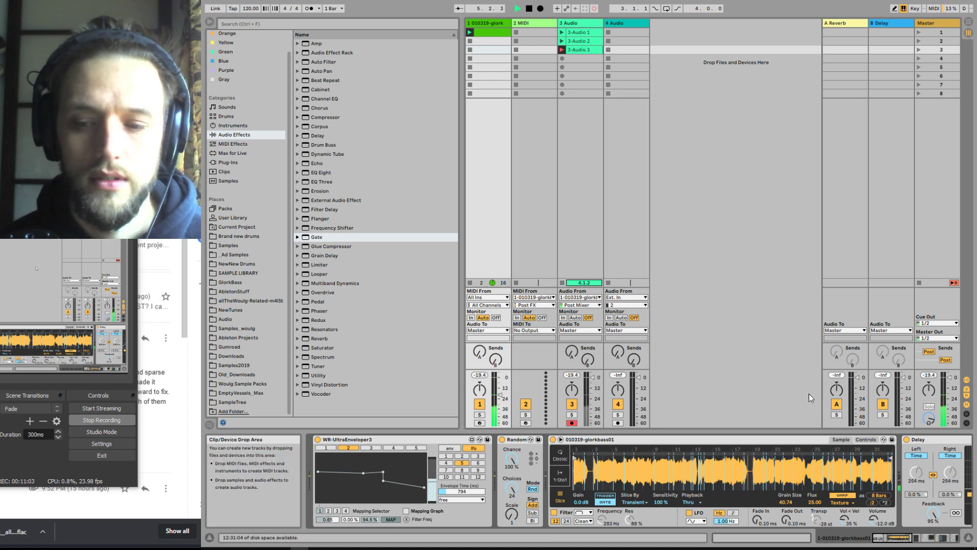
pyautogui.click(907, 535)
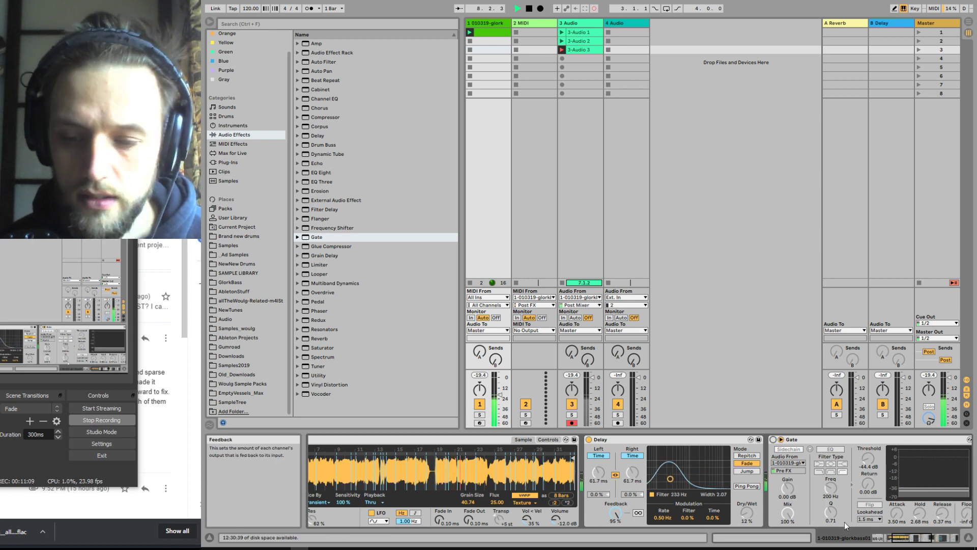
pyautogui.moveTo(912, 537); pyautogui.dragTo(896, 538)
# Choose a different filter type in Simpler, set its Grain Size to 36.66, and stop the recording.
pyautogui.click(520, 512)
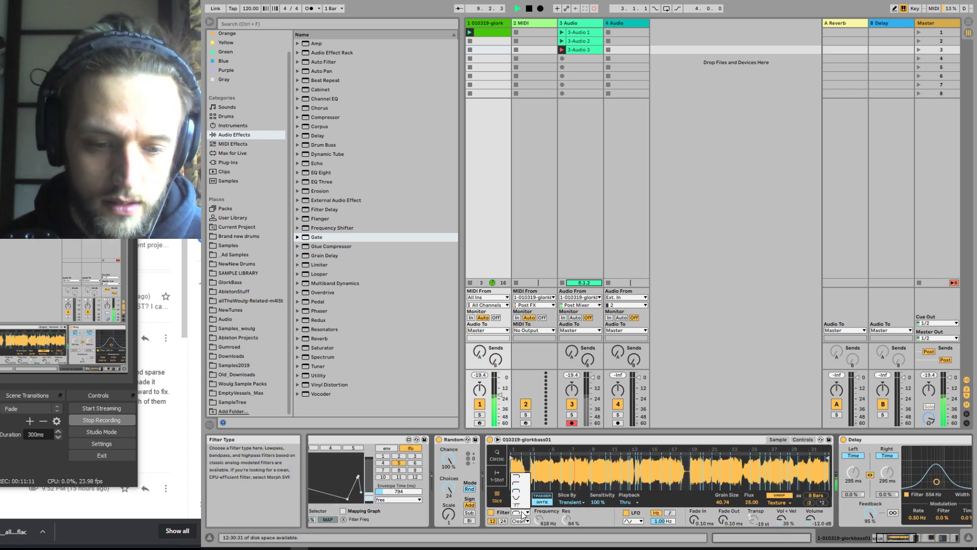
pyautogui.click(524, 482)
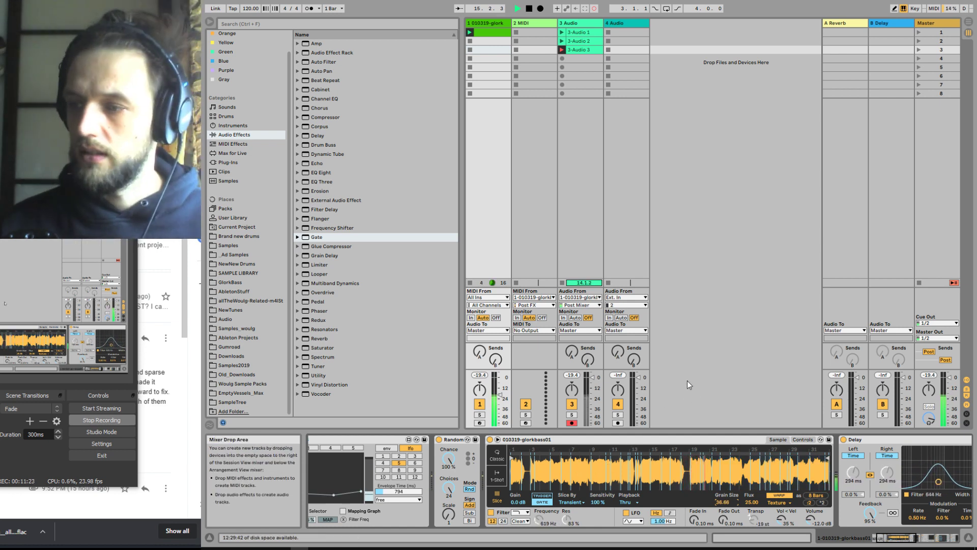
pyautogui.press('space')
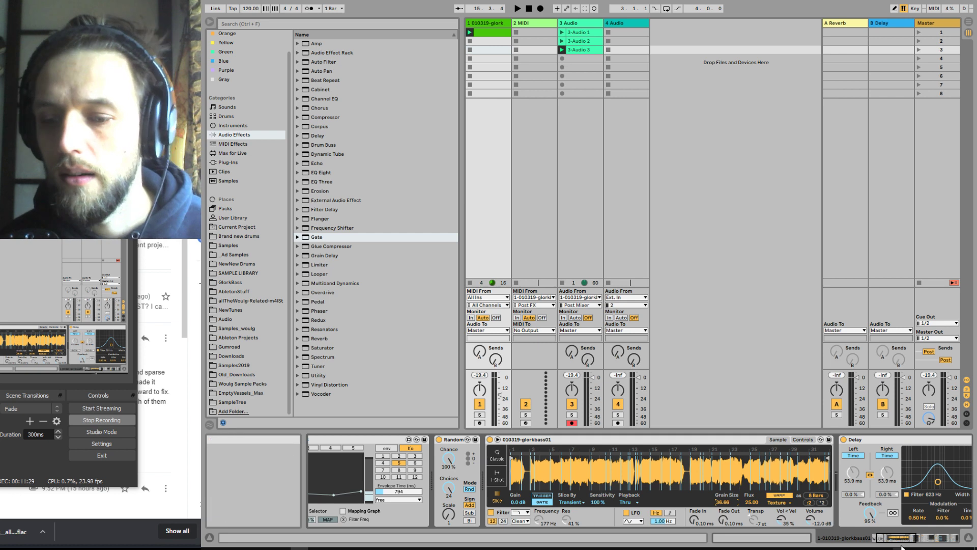
pyautogui.moveTo(898, 539); pyautogui.dragTo(884, 538)
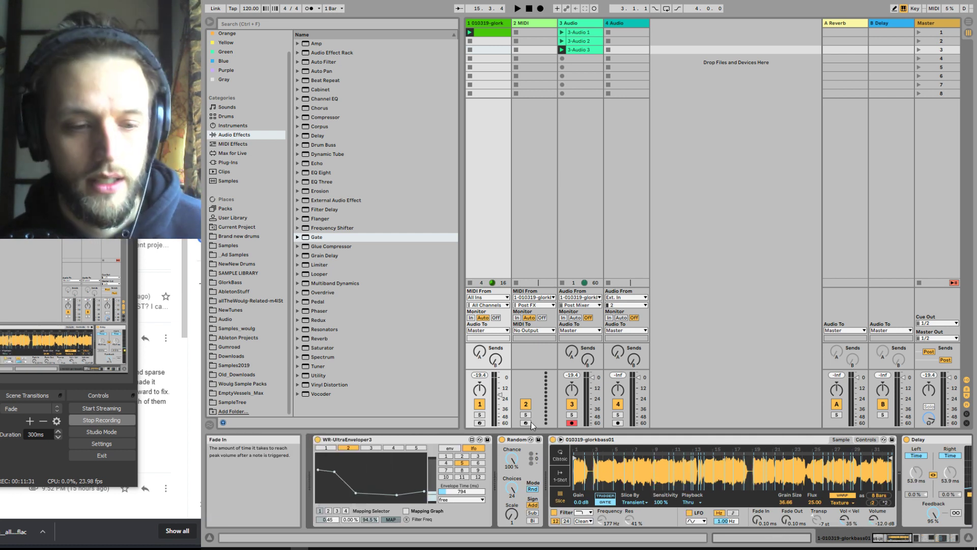